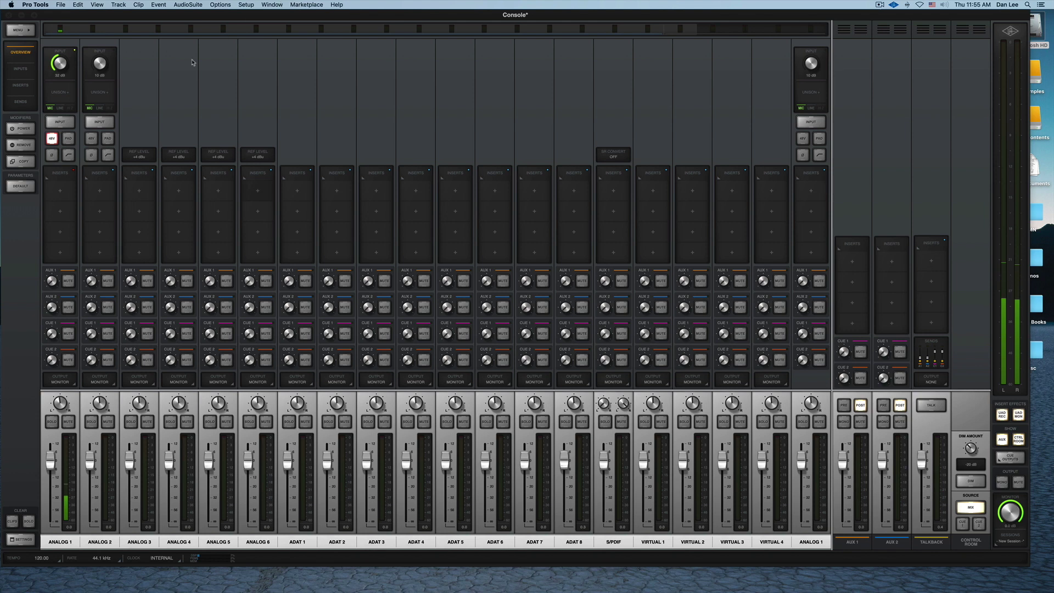
# - Load the Neve Preamp plug-in into the Unison slot of the Analog 1 channel
pyautogui.click(70, 97)
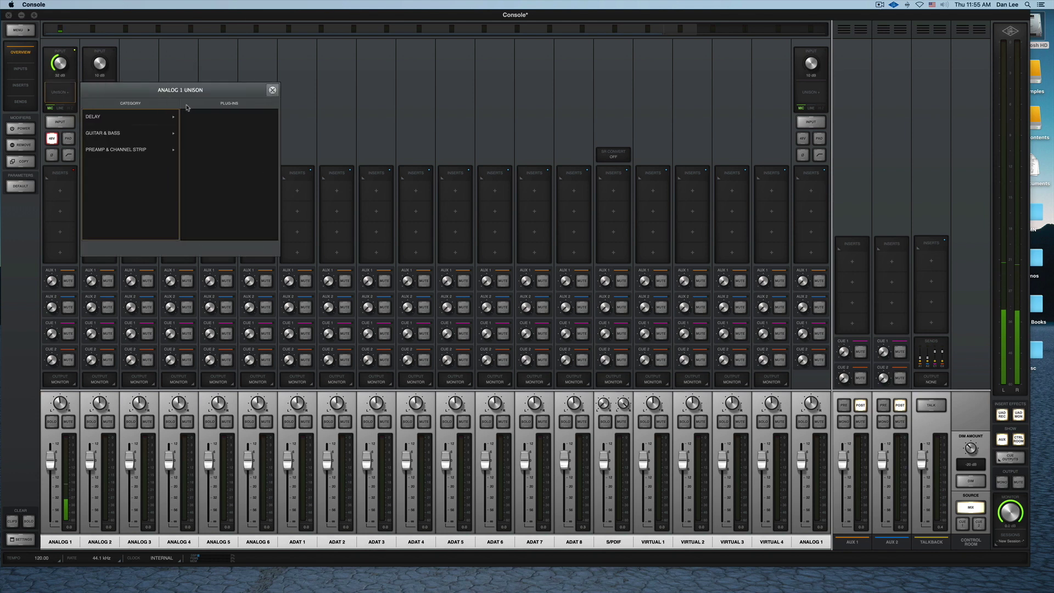
pyautogui.click(137, 146)
pyautogui.moveTo(137, 105); pyautogui.dragTo(336, 91)
pyautogui.scroll(-2, 407, 184)
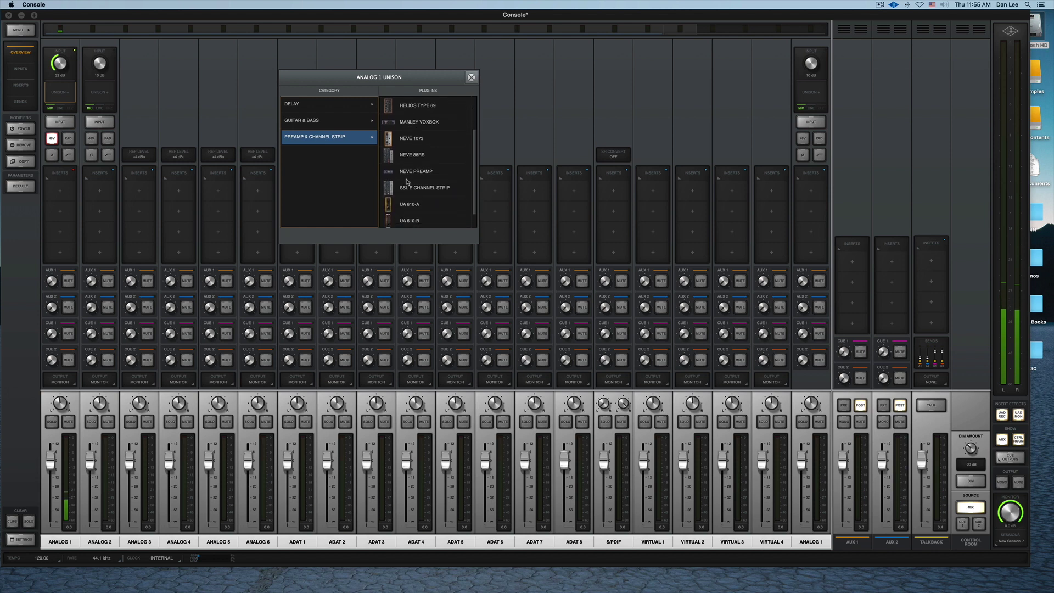
pyautogui.click(407, 172)
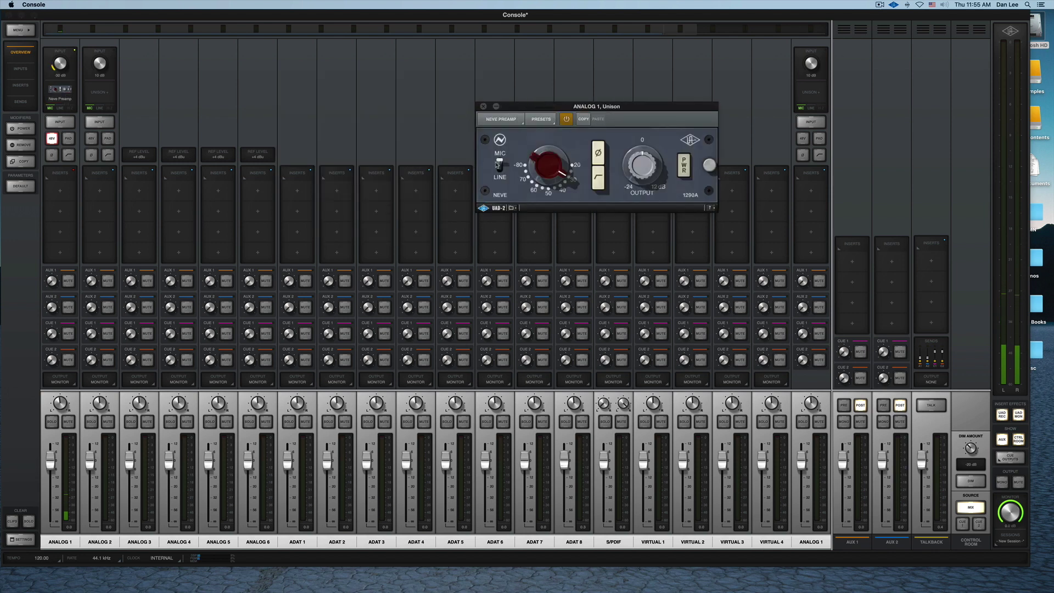
# - Raise the Neve Preamp's red gain knob to about 55 dB and move the plug-in window closer to the Analog 1 channel
pyautogui.scroll(-5, 548, 163)
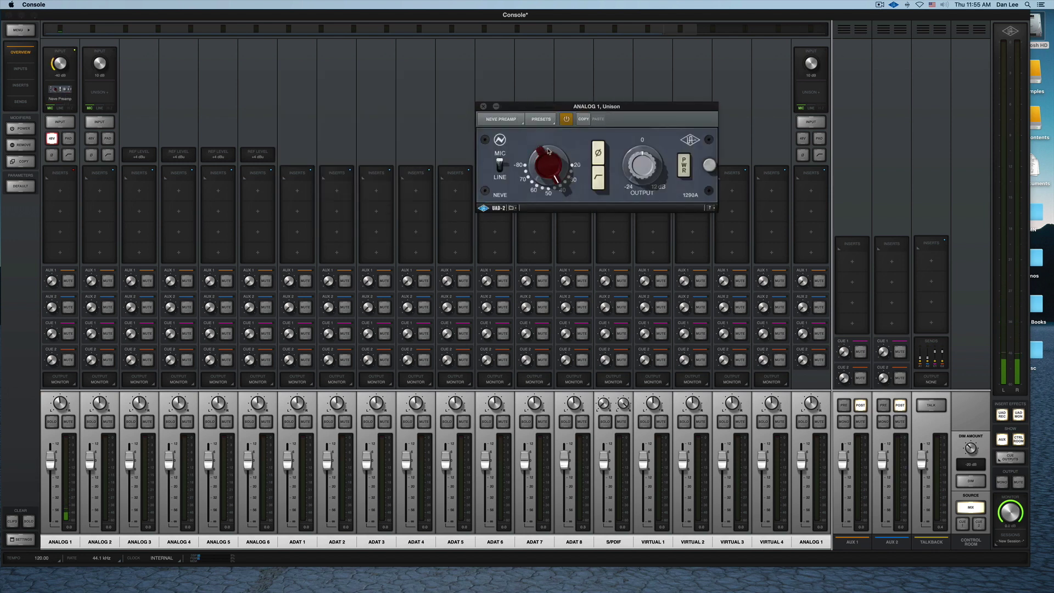
pyautogui.moveTo(546, 160); pyautogui.dragTo(546, 145)
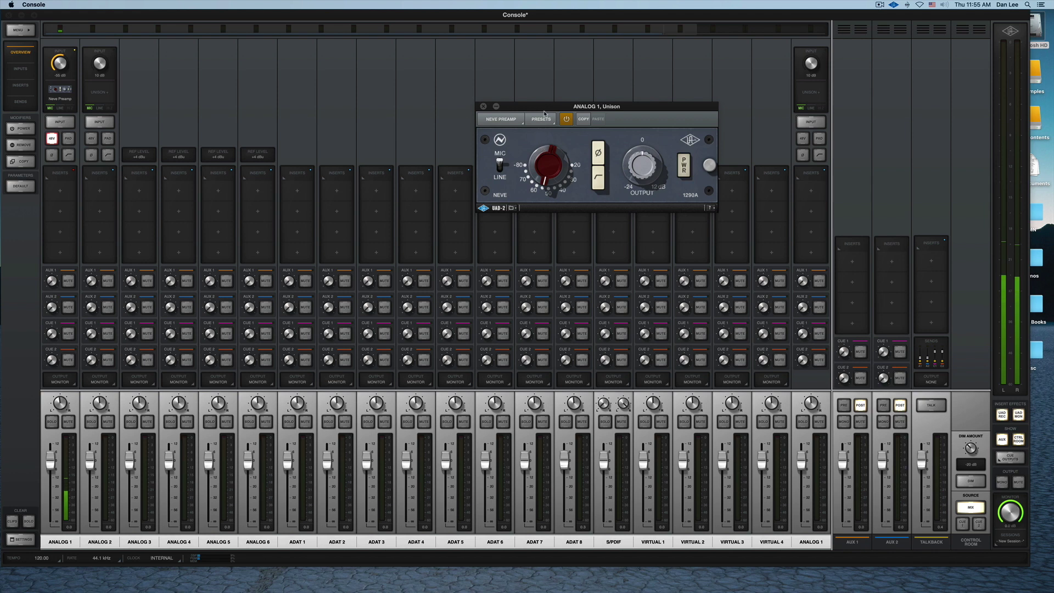
pyautogui.moveTo(510, 109); pyautogui.dragTo(344, 118)
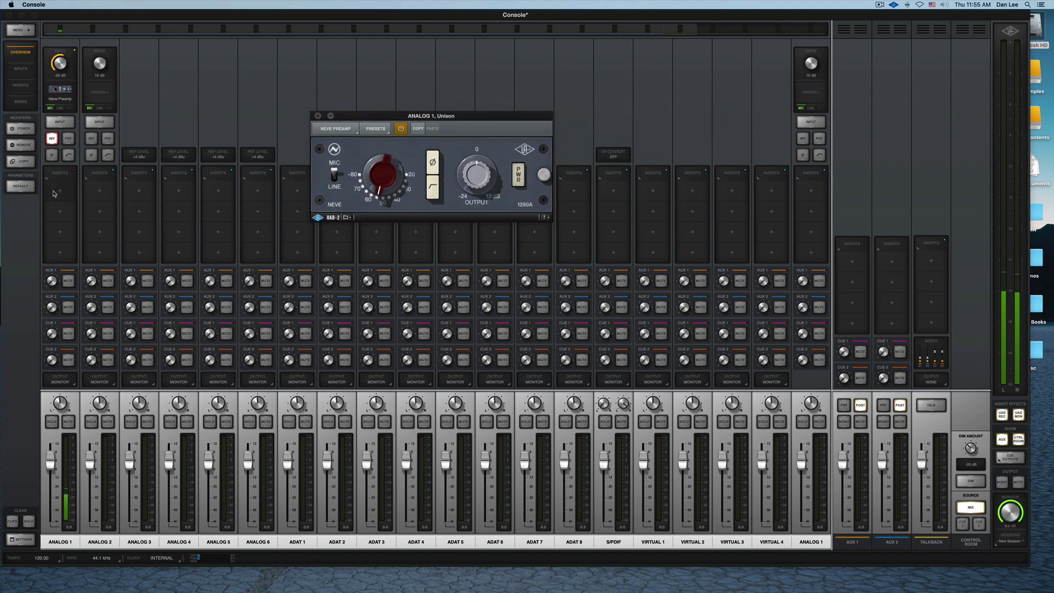
# - Turn on the low-cut filter for Analog 1 and close the Neve Preamp window
pyautogui.click(69, 142)
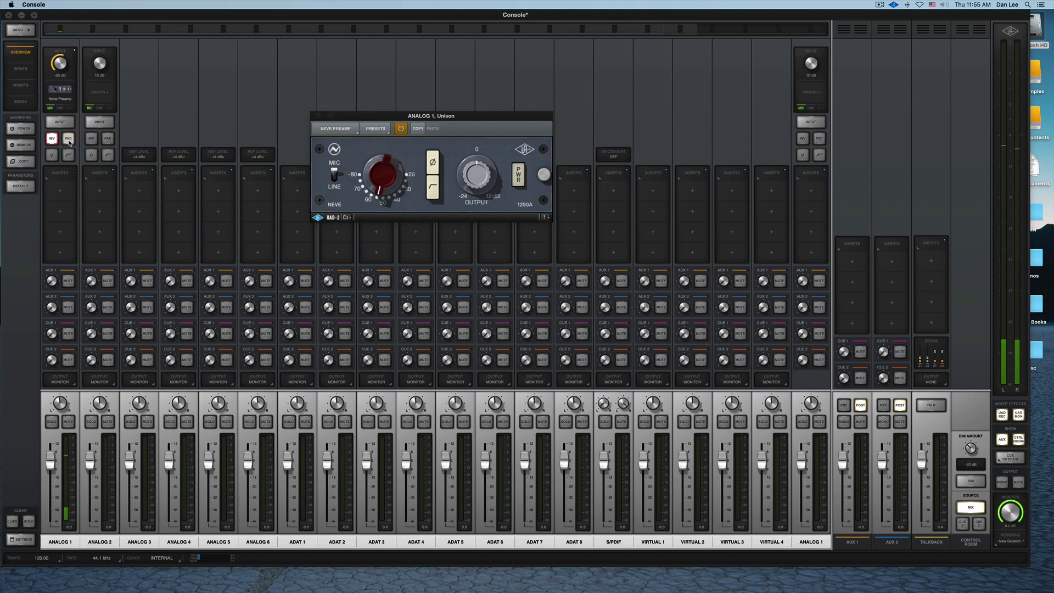
pyautogui.click(68, 139)
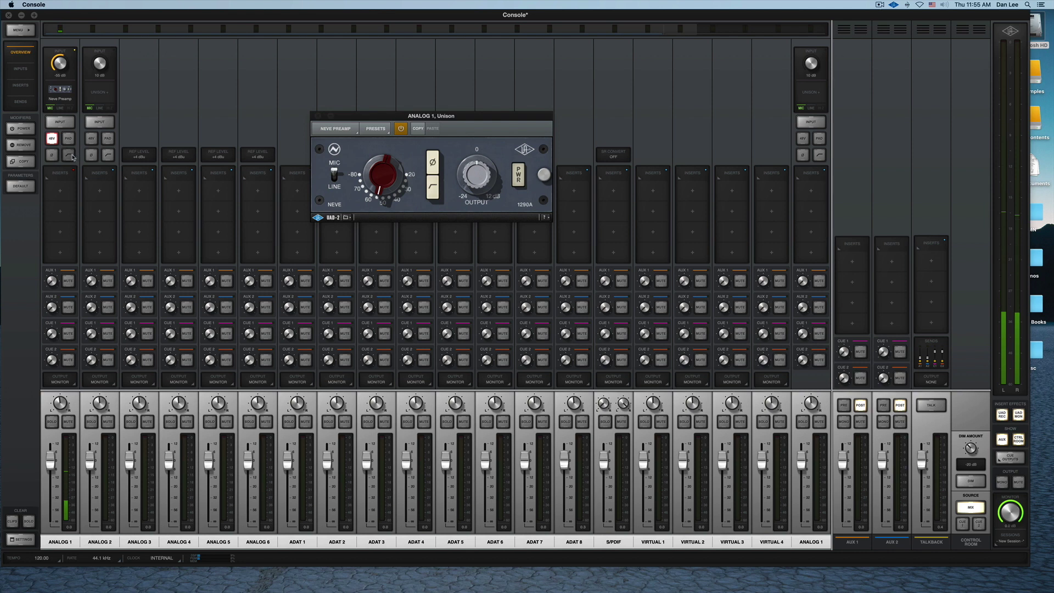
pyautogui.click(69, 157)
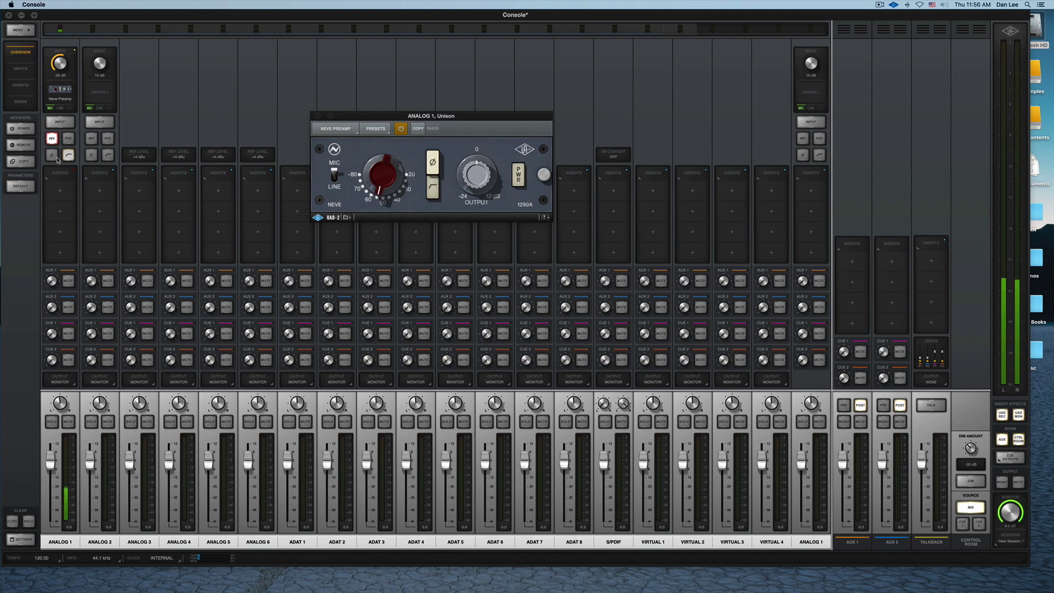
pyautogui.click(52, 156)
pyautogui.click(48, 158)
pyautogui.click(317, 116)
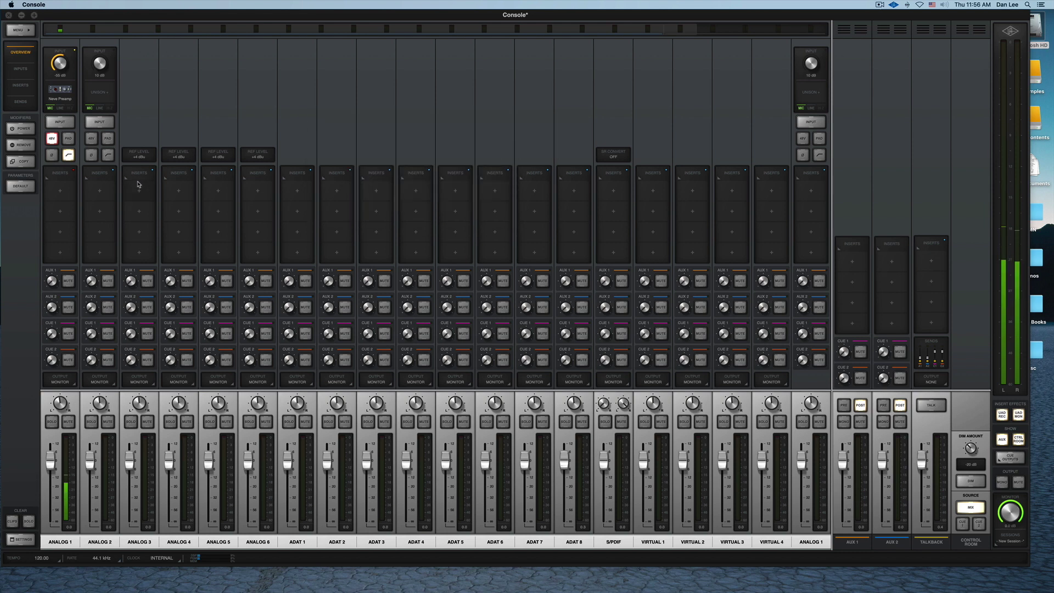
# - Load the UA 1176LN Legacy compressor into Analog 1's first insert slot and close its window
pyautogui.click(57, 195)
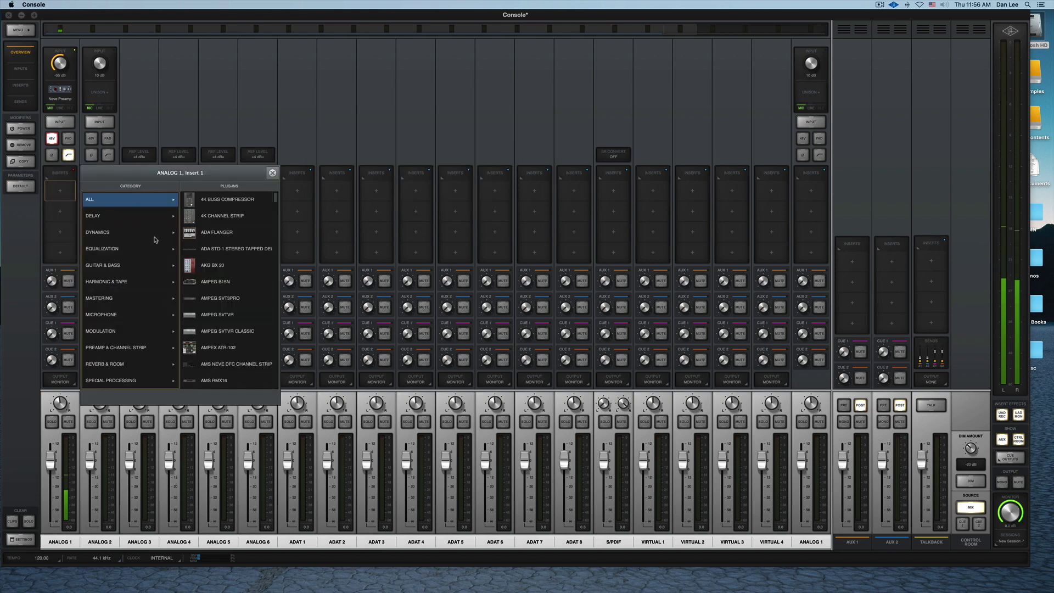
pyautogui.scroll(-4, 213, 279)
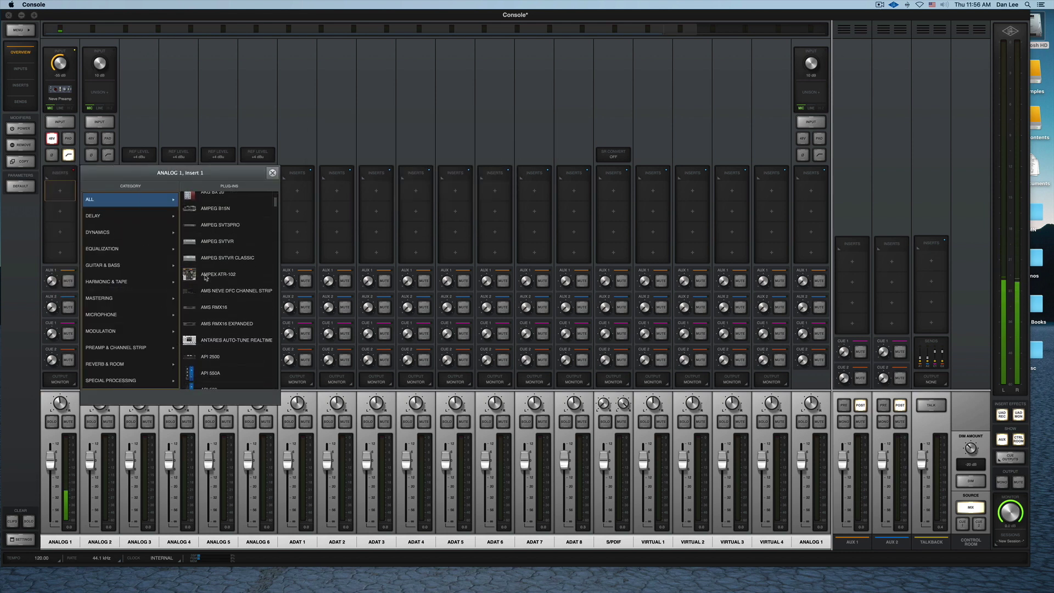
pyautogui.click(138, 236)
pyautogui.scroll(-3, 221, 283)
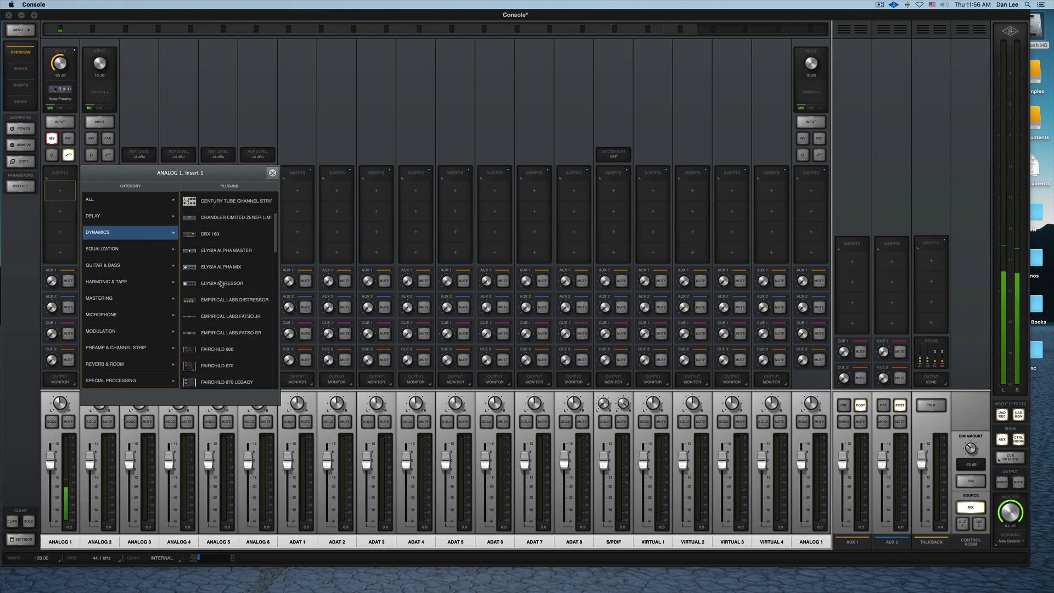
pyautogui.scroll(-10, 222, 313)
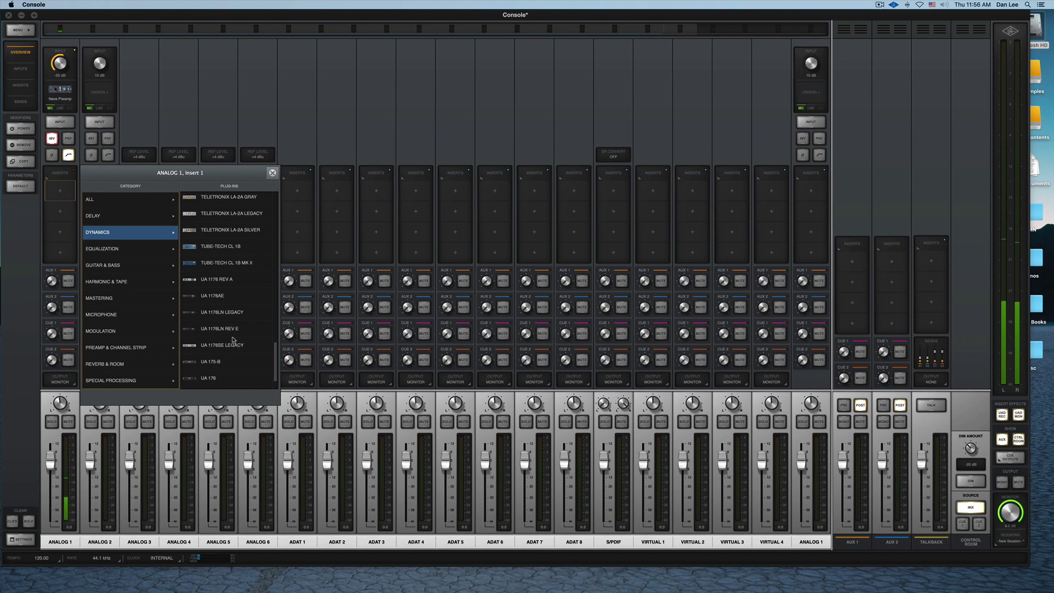
pyautogui.click(233, 312)
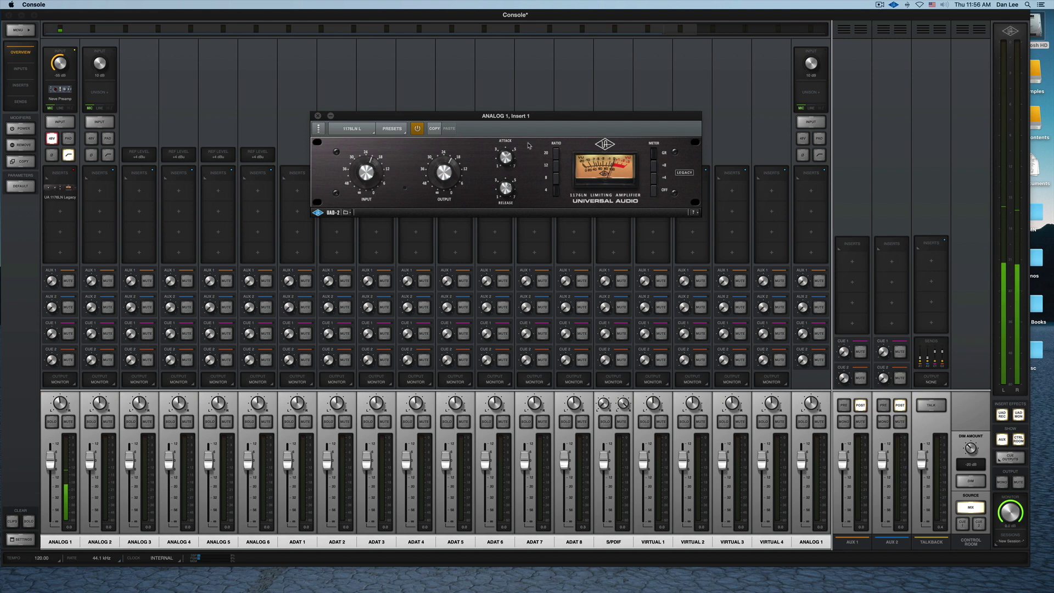
pyautogui.click(317, 116)
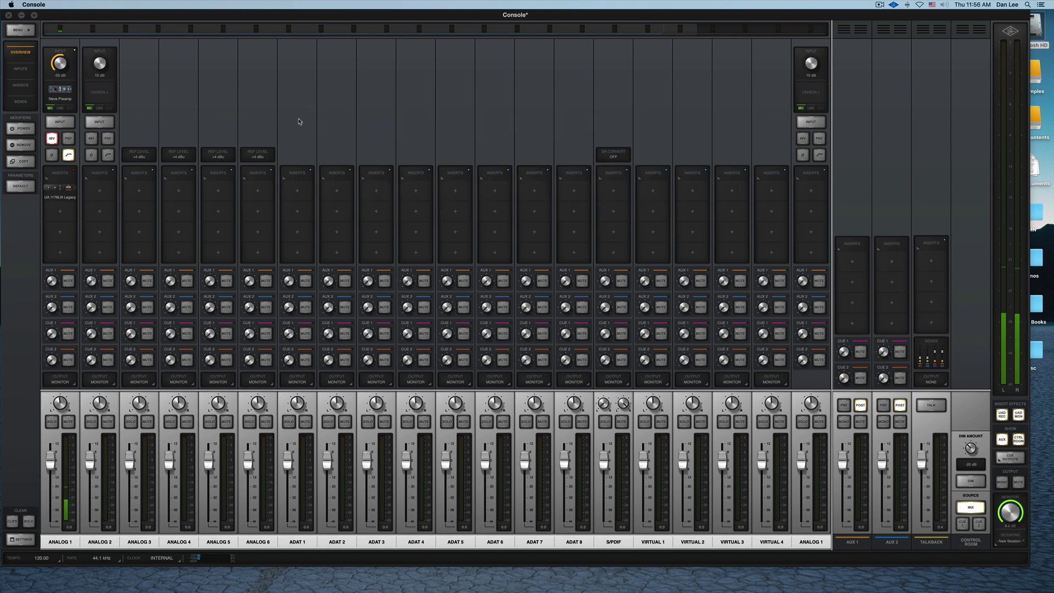
# - Load the Pultec EQP-1A Legacy equalizer into Analog 1's second insert slot
pyautogui.click(61, 211)
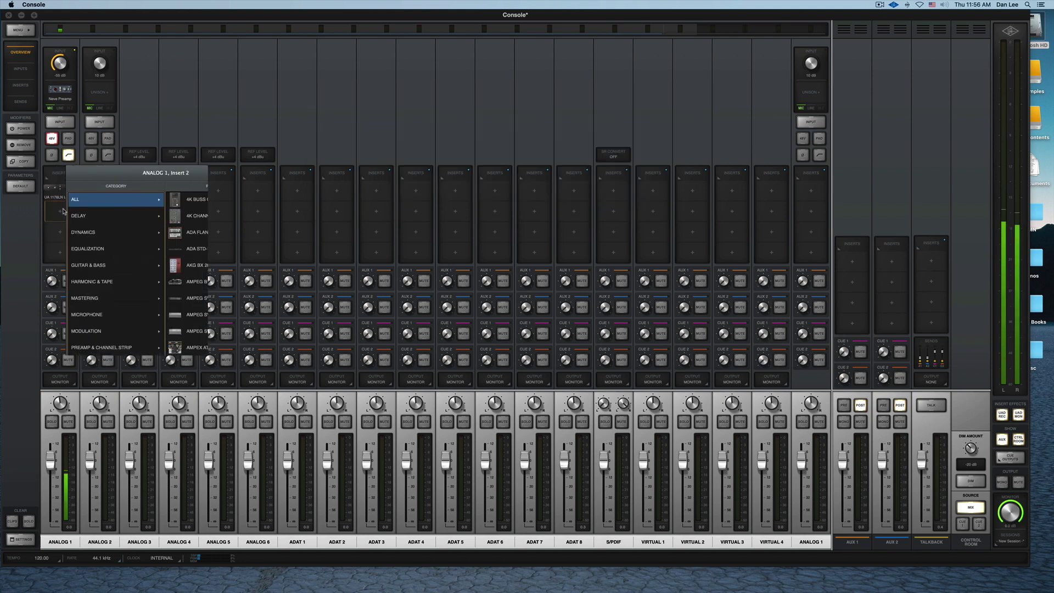
pyautogui.click(127, 254)
pyautogui.scroll(-10, 229, 321)
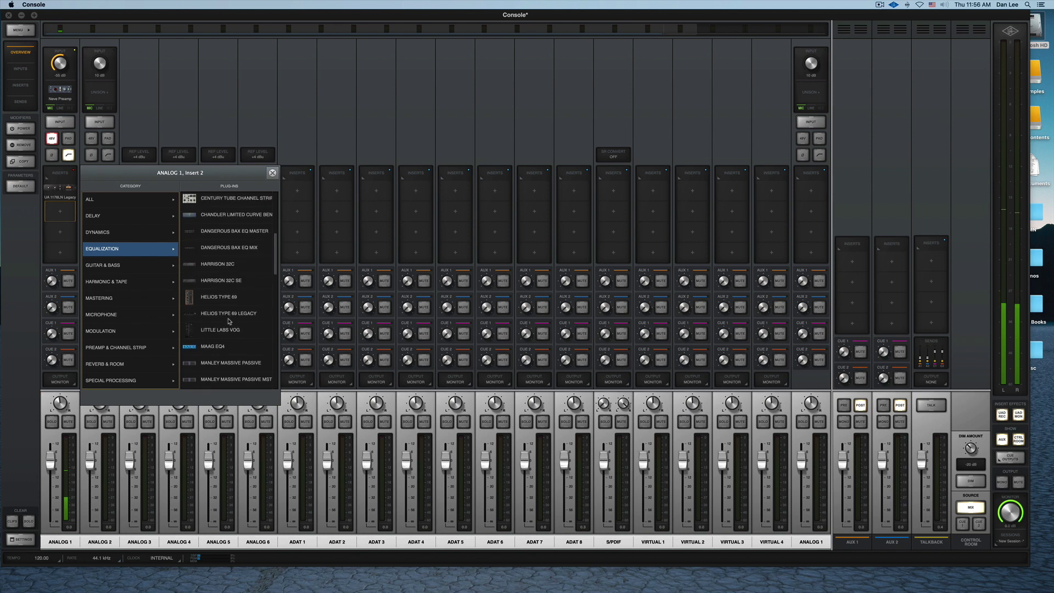
pyautogui.scroll(-10, 228, 321)
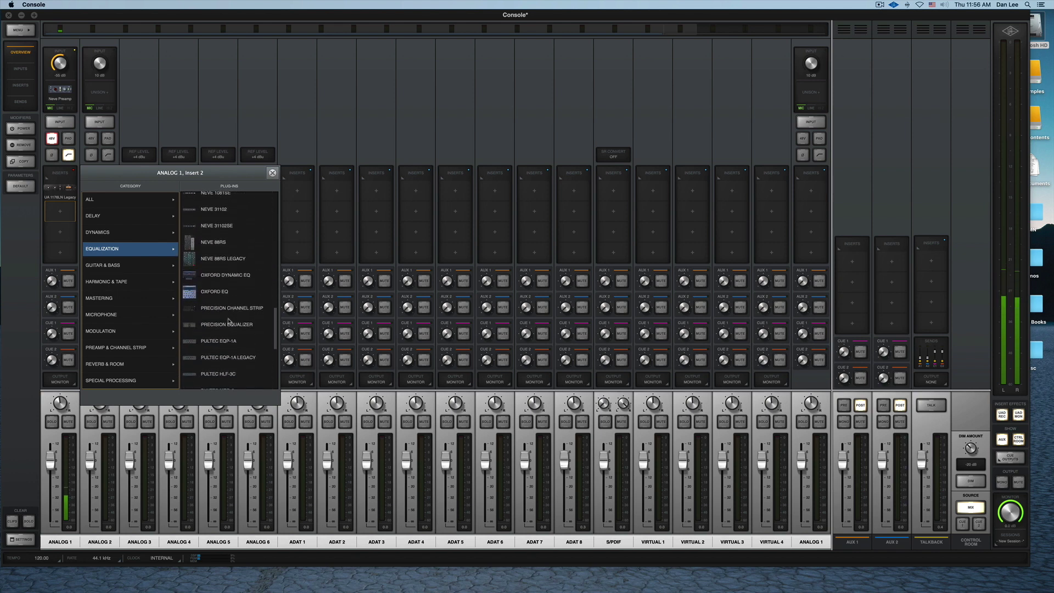
pyautogui.click(228, 307)
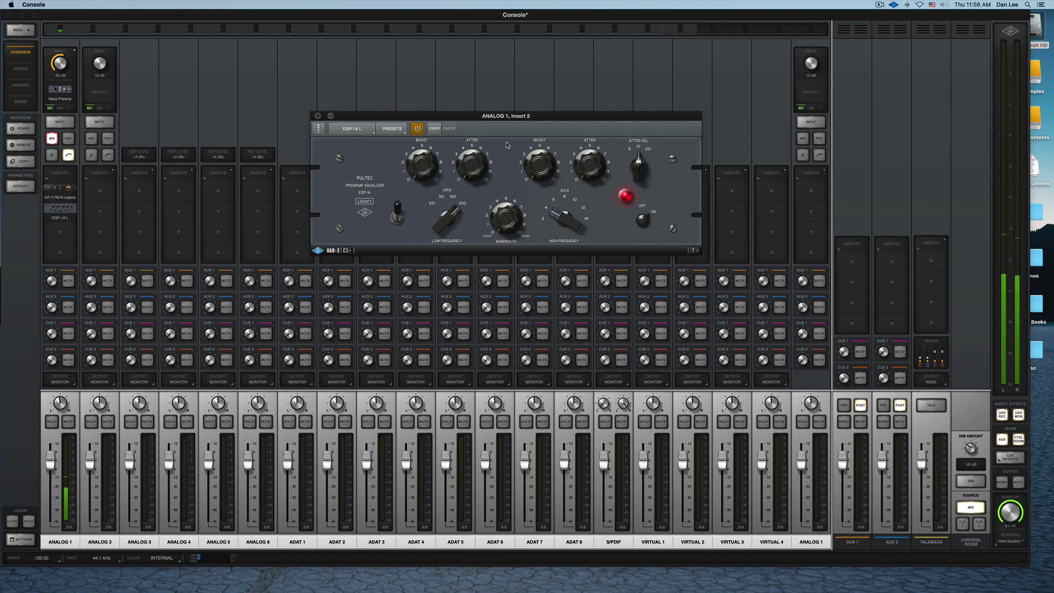
# - Load the Vox-Male Presence preset into the EQP-1A equalizer and close the preset browser
pyautogui.click(401, 130)
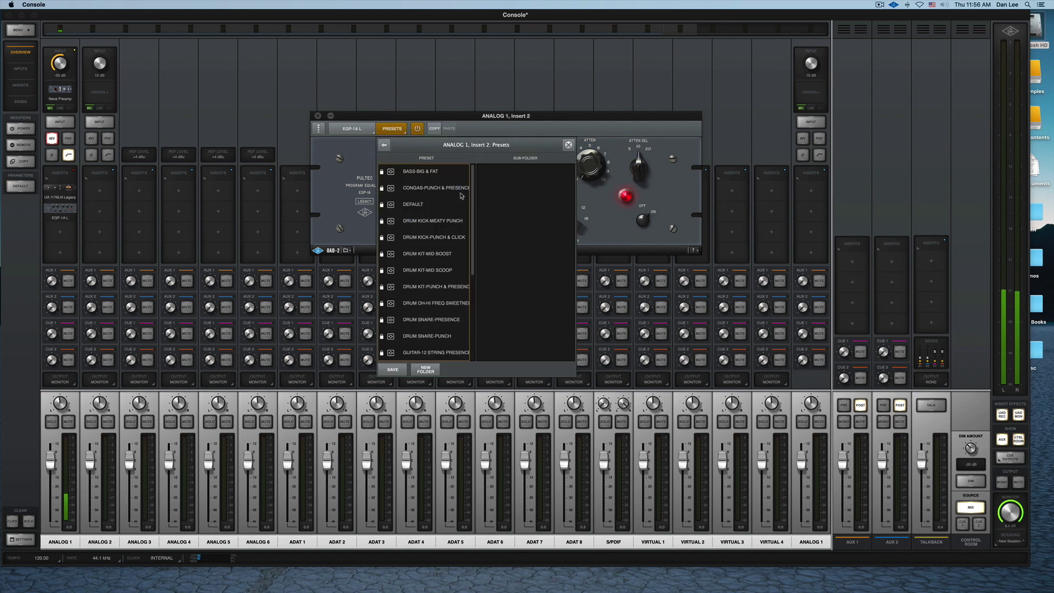
pyautogui.scroll(-5, 455, 231)
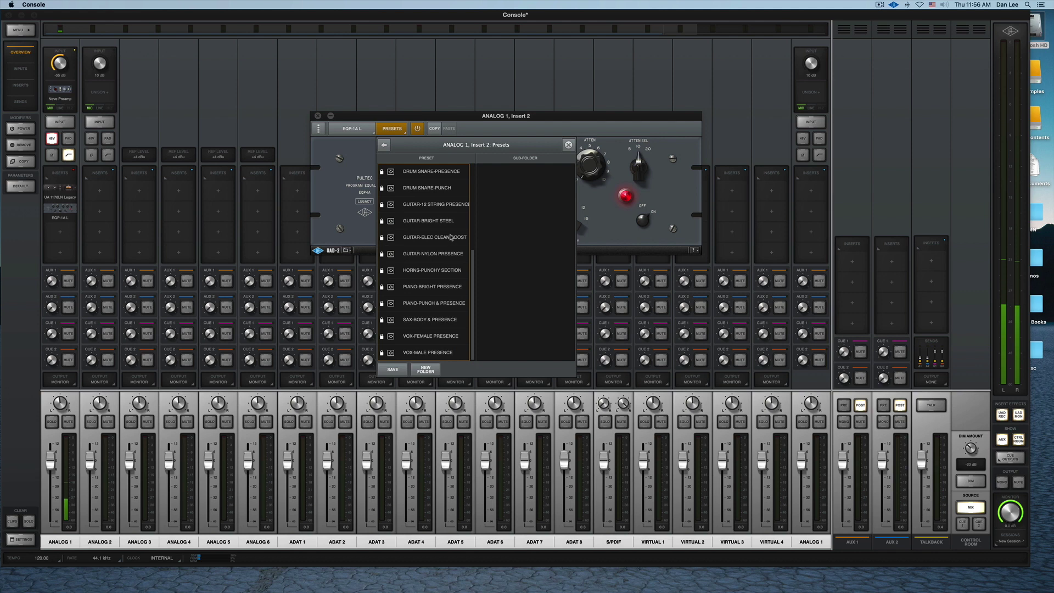
pyautogui.click(434, 352)
pyautogui.click(569, 145)
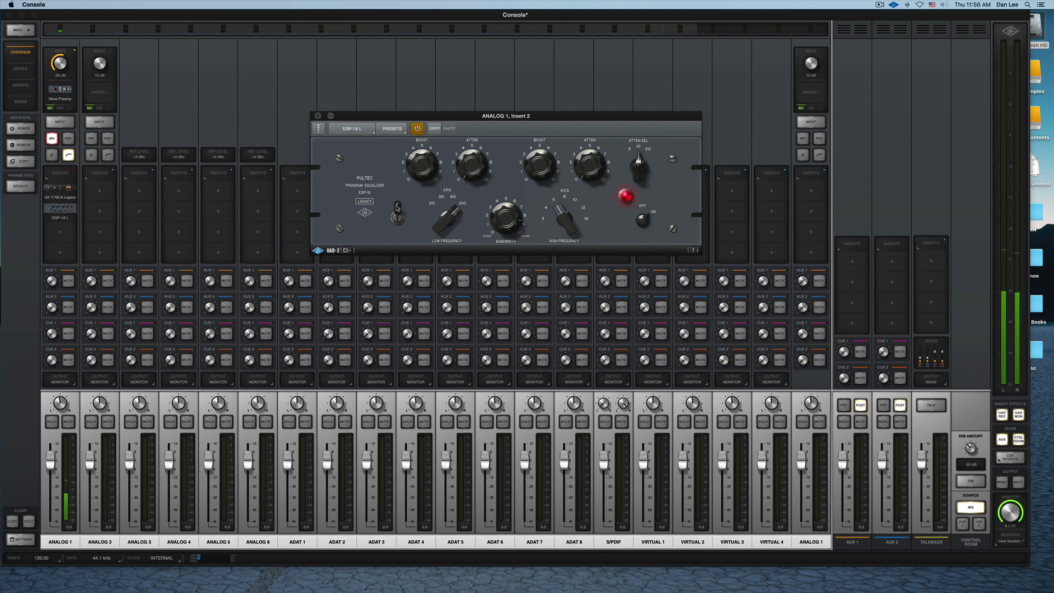
pyautogui.click(640, 211)
pyautogui.click(654, 216)
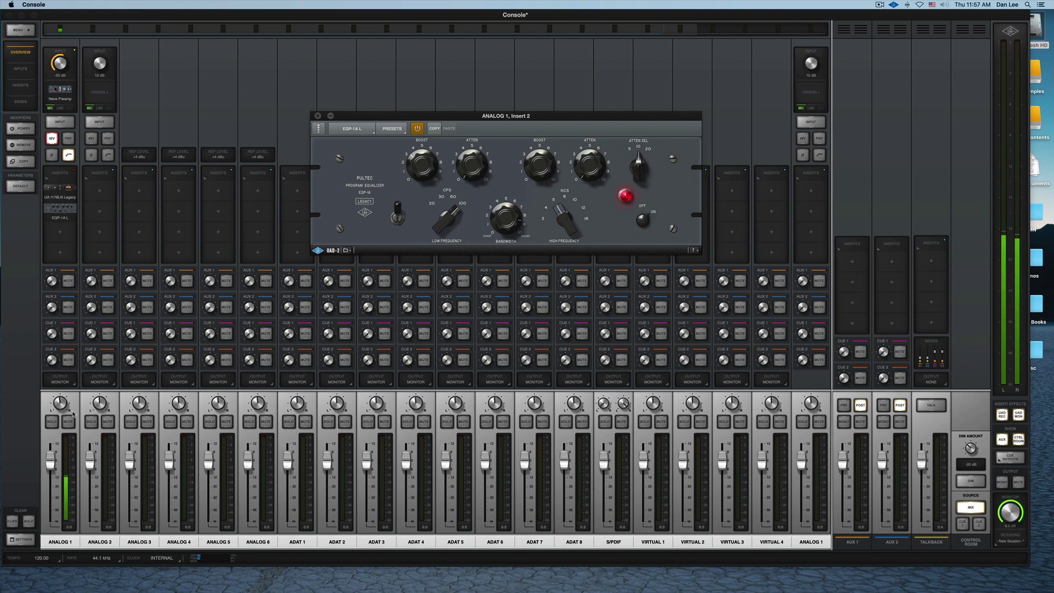
# - Lower the Analog 1 fader slightly and fine-tune the EQP-1A, setting its low frequency to 30 CPS and adjusting its attenuation knobs
pyautogui.moveTo(50, 456); pyautogui.dragTo(53, 470)
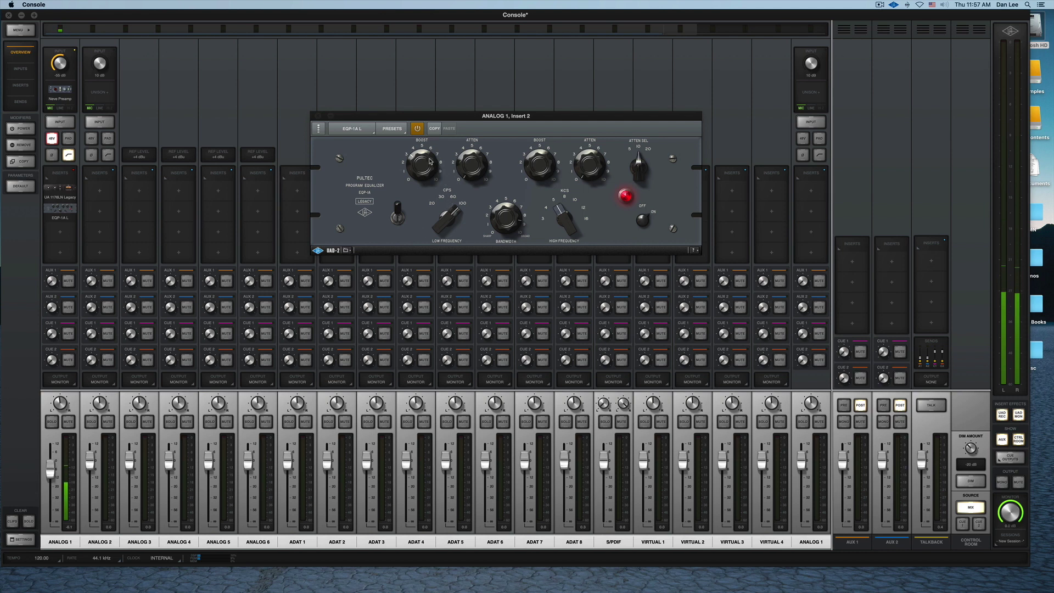
pyautogui.moveTo(429, 162); pyautogui.dragTo(445, 221)
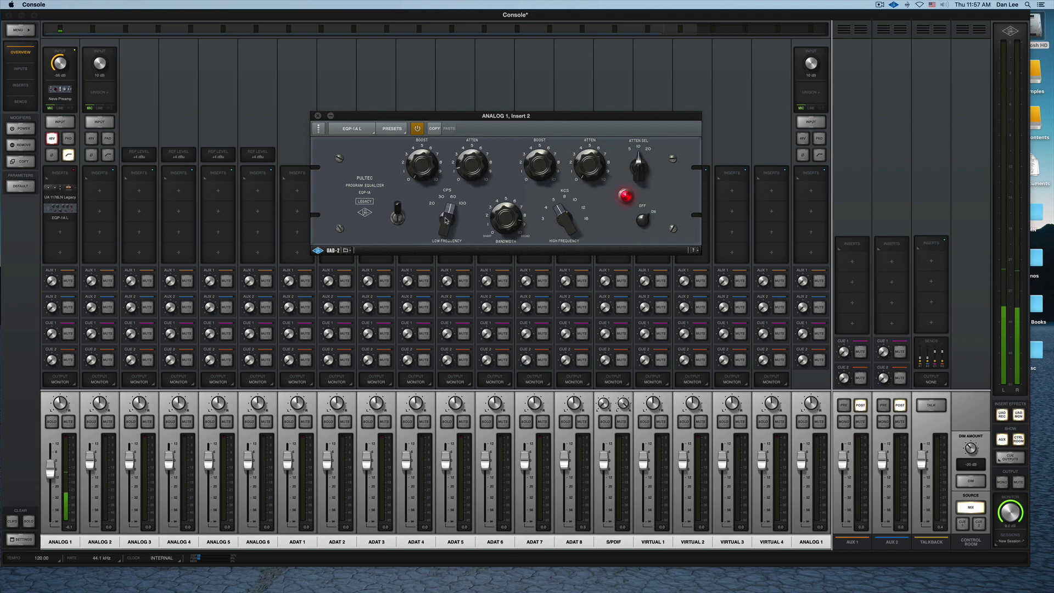
pyautogui.moveTo(467, 175); pyautogui.dragTo(467, 169)
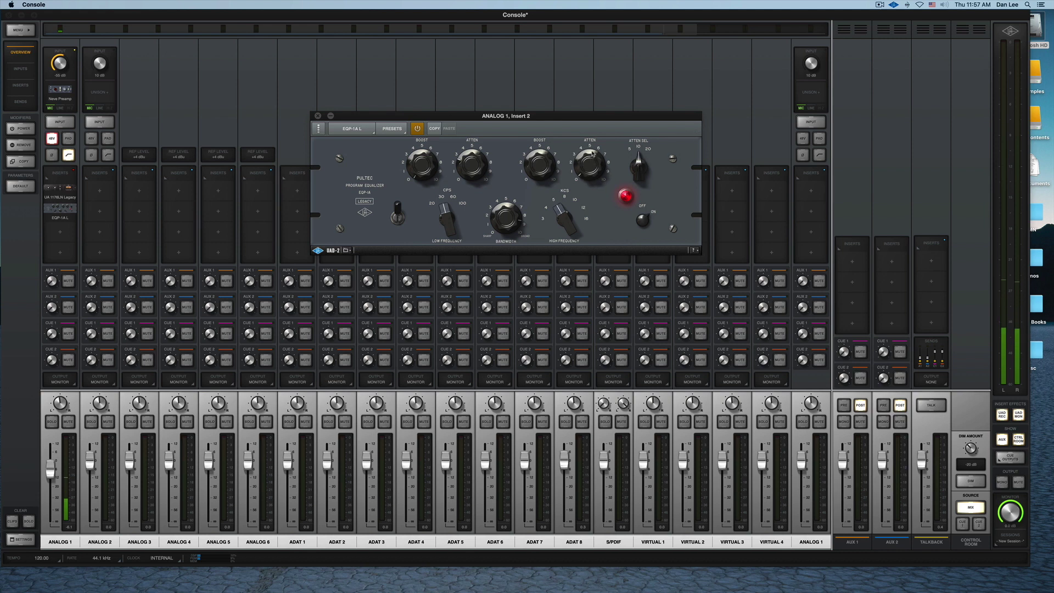
pyautogui.moveTo(584, 158); pyautogui.dragTo(591, 140)
pyautogui.click(318, 115)
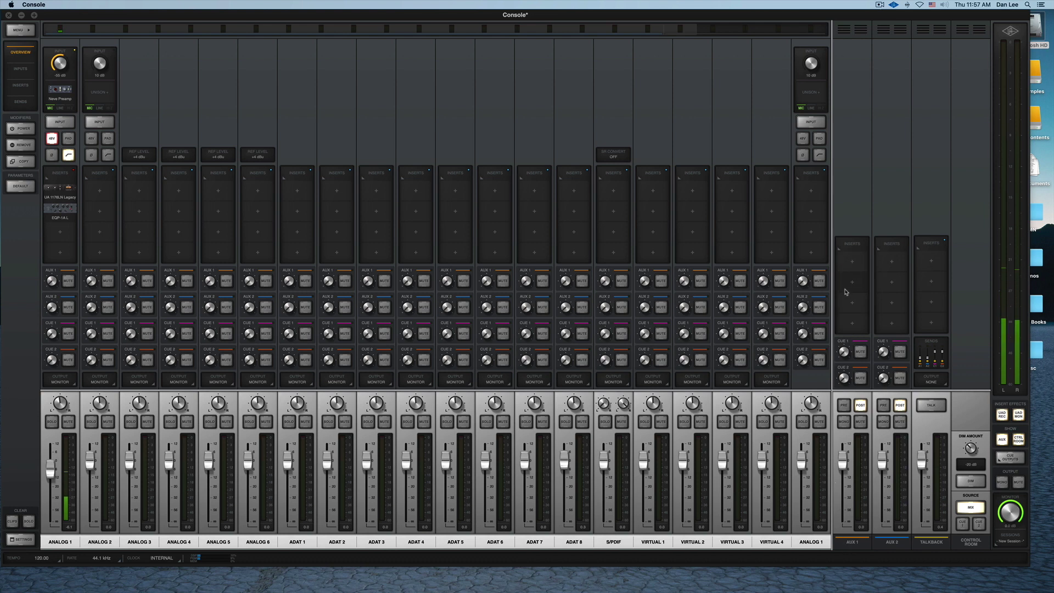
# - Load the RealVerb-Pro reverb into the first insert slot of Aux 1 and move its window toward the middle of the mixer
pyautogui.click(852, 261)
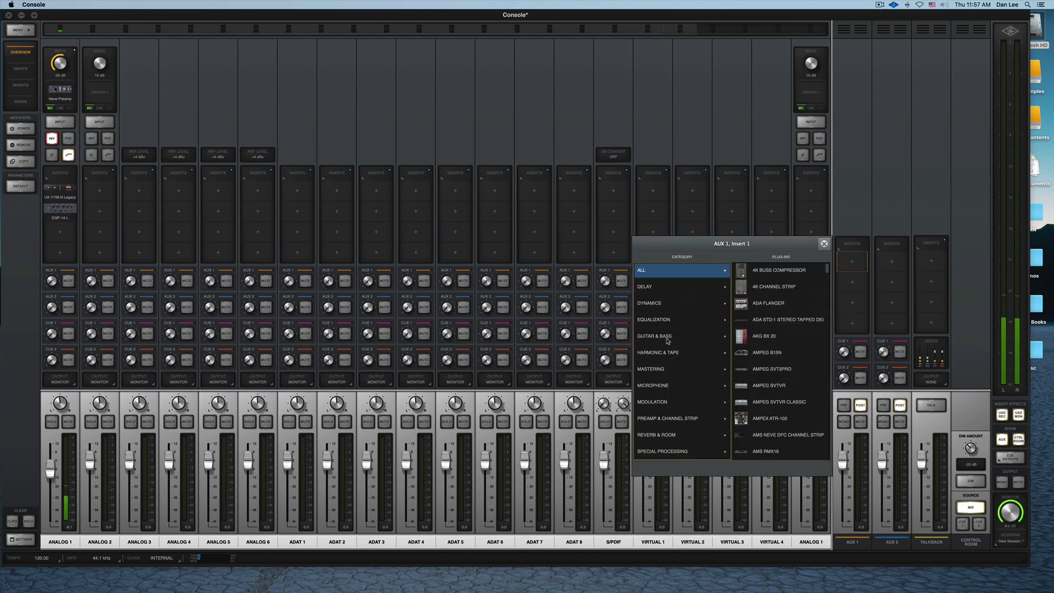
pyautogui.click(668, 434)
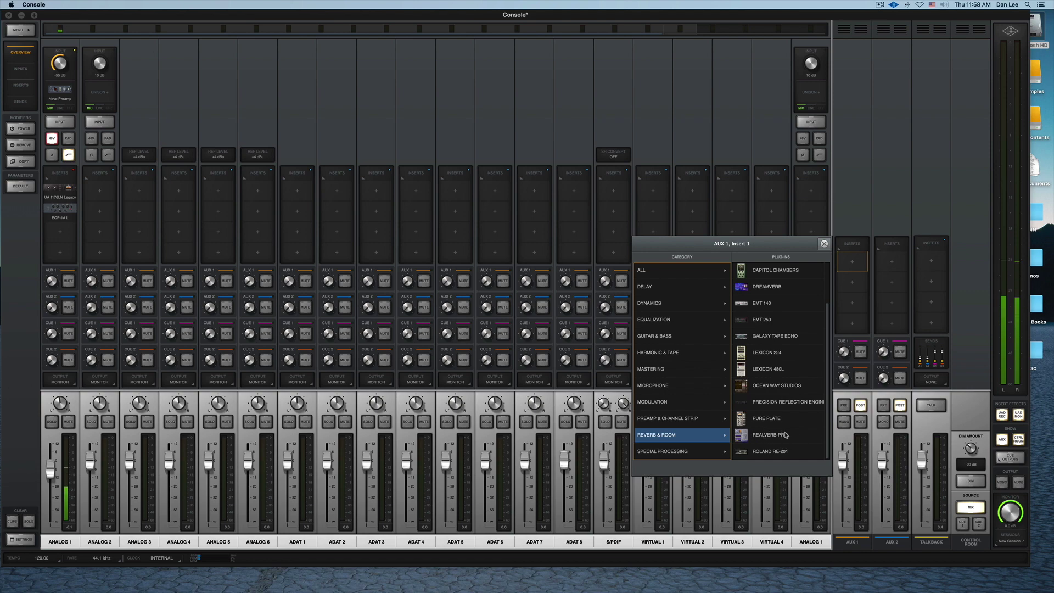
pyautogui.click(785, 434)
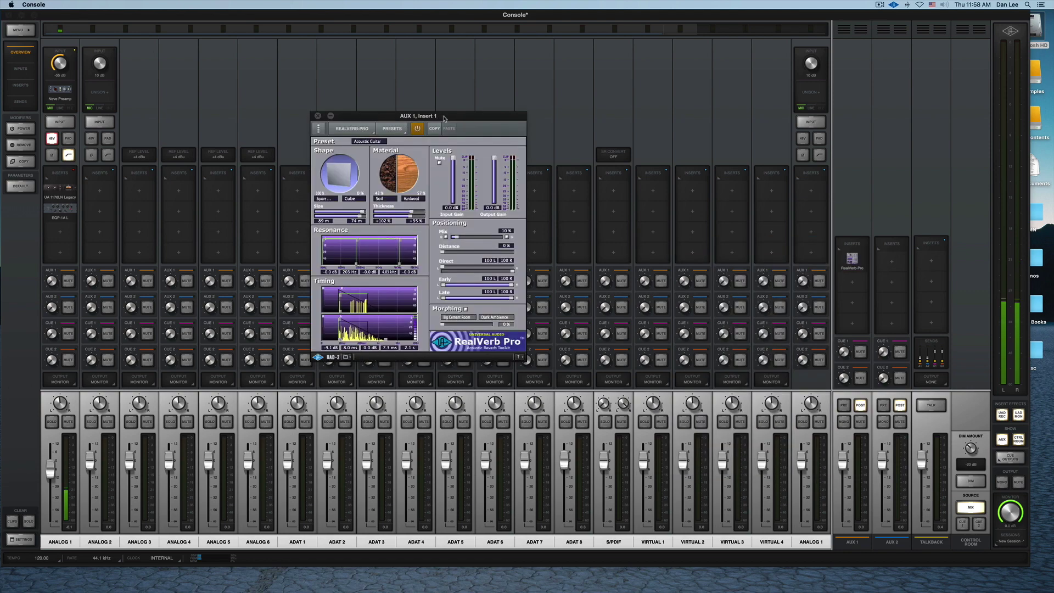
pyautogui.moveTo(443, 118); pyautogui.dragTo(606, 133)
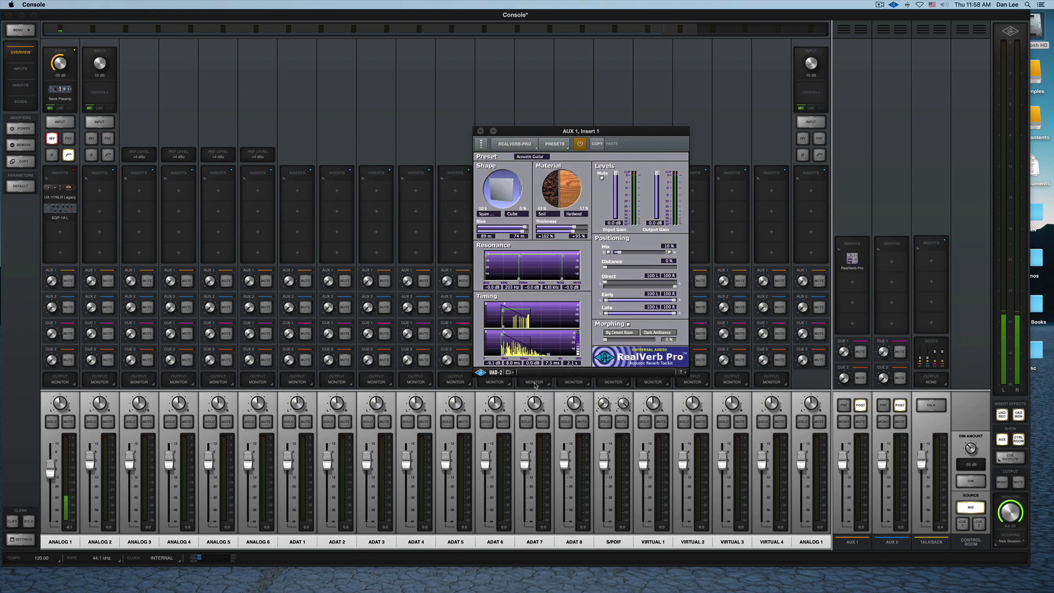
# - Load a reverb preset file from the Hall & Ambience folder into RealVerb-Pro
pyautogui.click(508, 372)
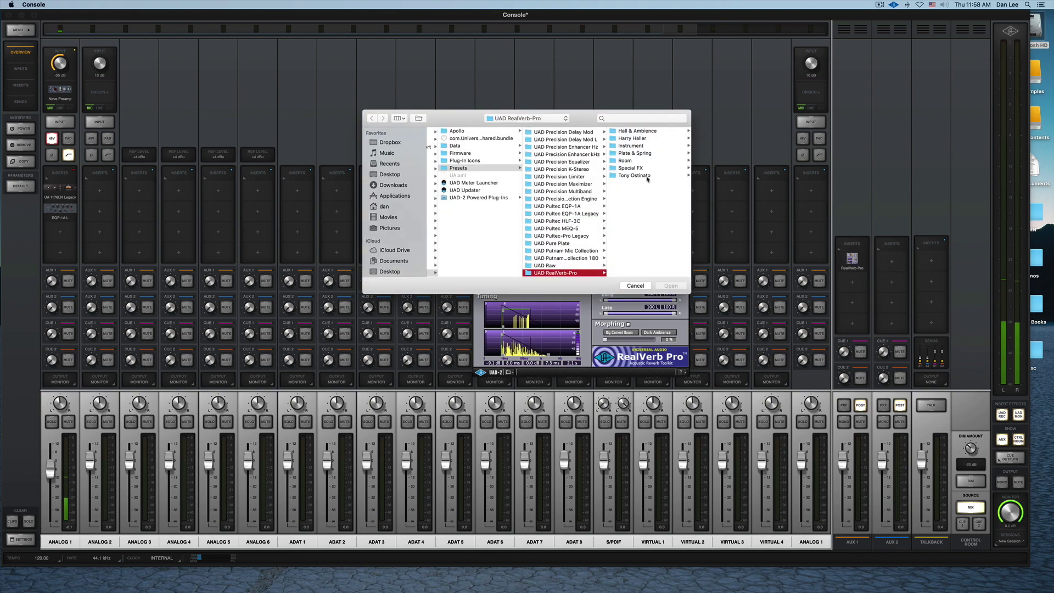
pyautogui.click(636, 130)
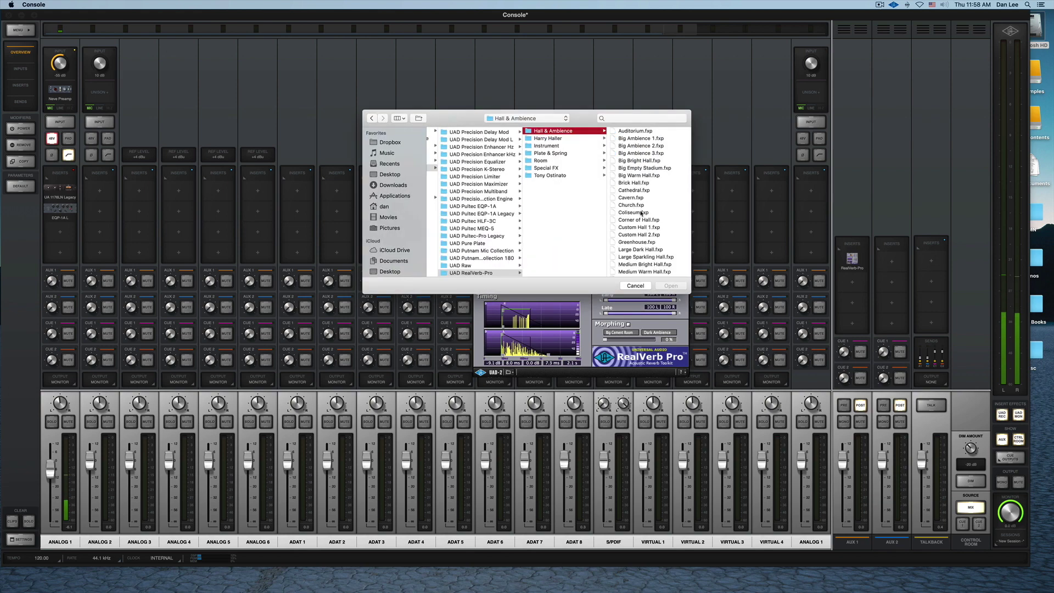
pyautogui.scroll(-2, 640, 213)
pyautogui.doubleClick(632, 181)
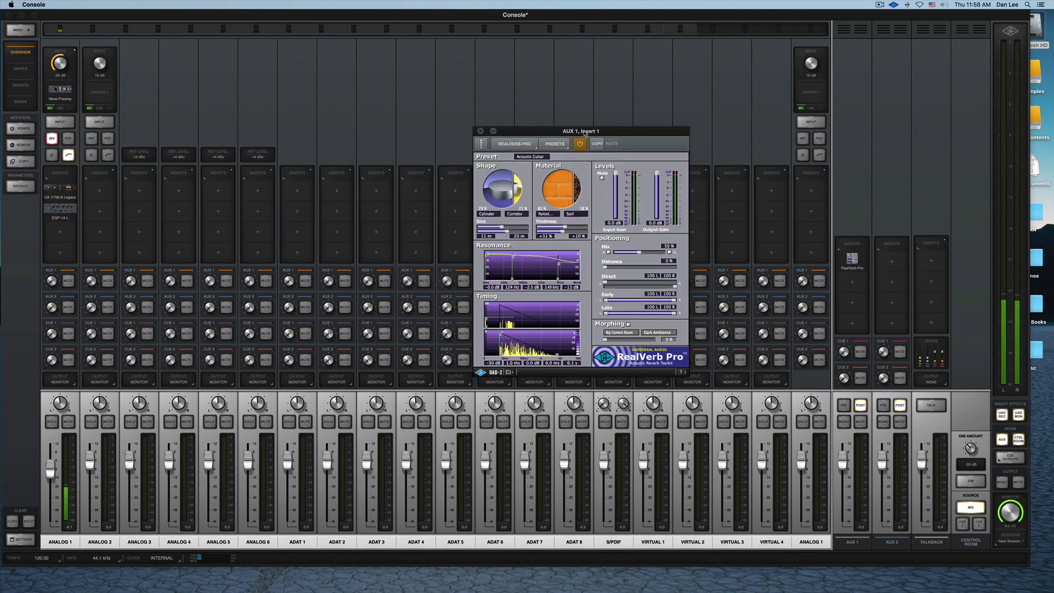
# - Move the RealVerb-Pro window clear of the center of the mixer and close it
pyautogui.moveTo(585, 134); pyautogui.dragTo(638, 195)
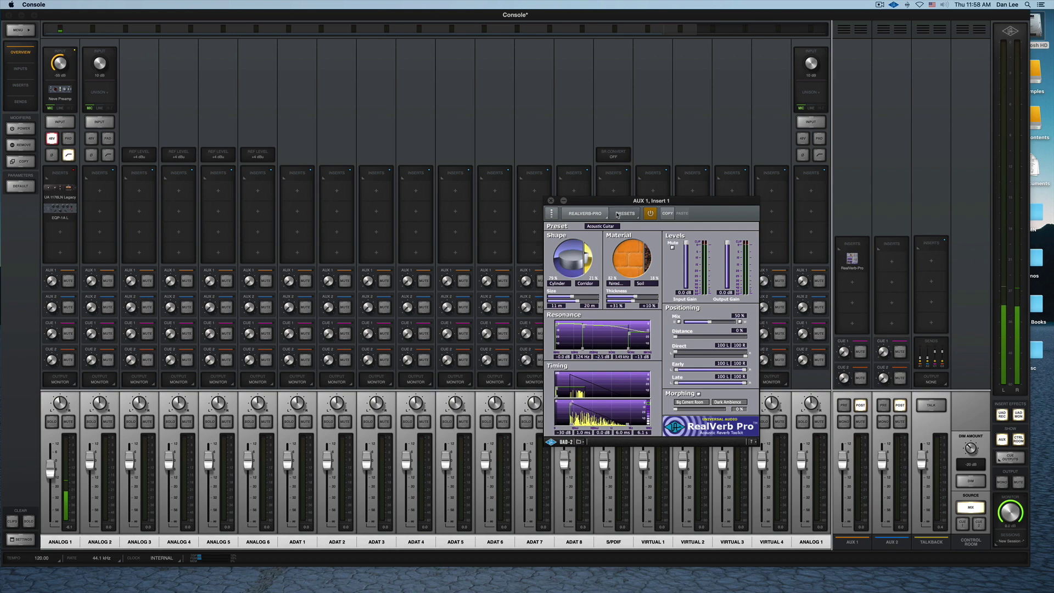
pyautogui.moveTo(610, 204); pyautogui.dragTo(617, 306)
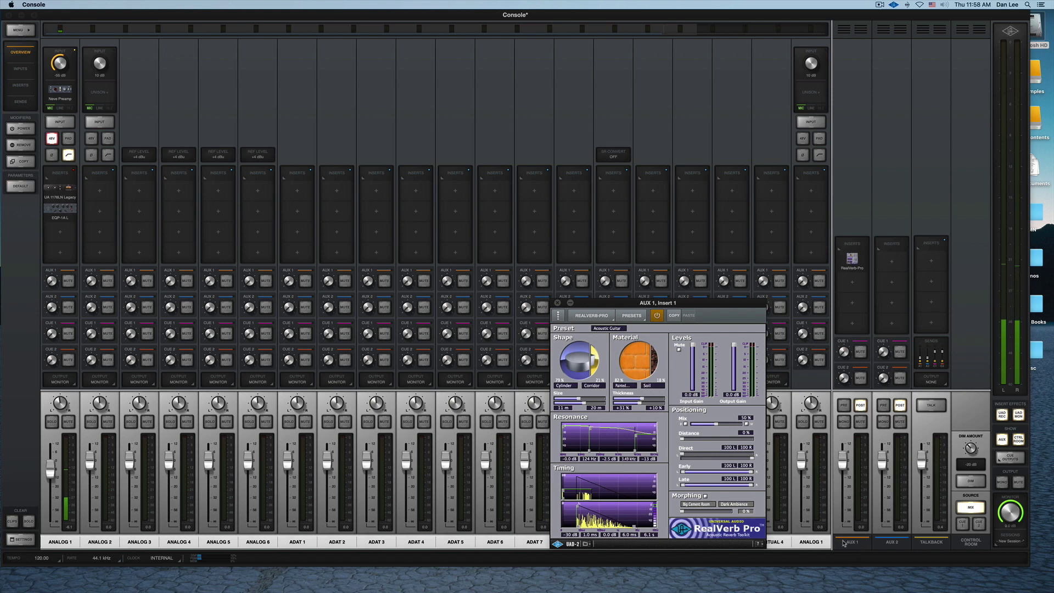
pyautogui.click(558, 303)
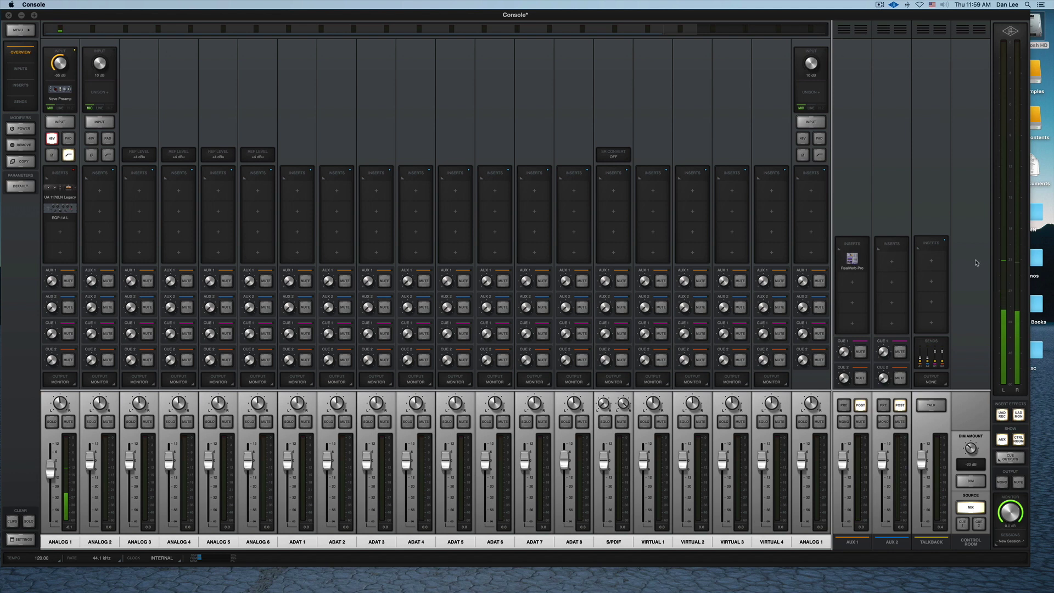
# - Load the Precision Delay Mod L plug-in into the first insert slot of Aux 2, close its window, and keep Aux 2 on Post
pyautogui.click(892, 262)
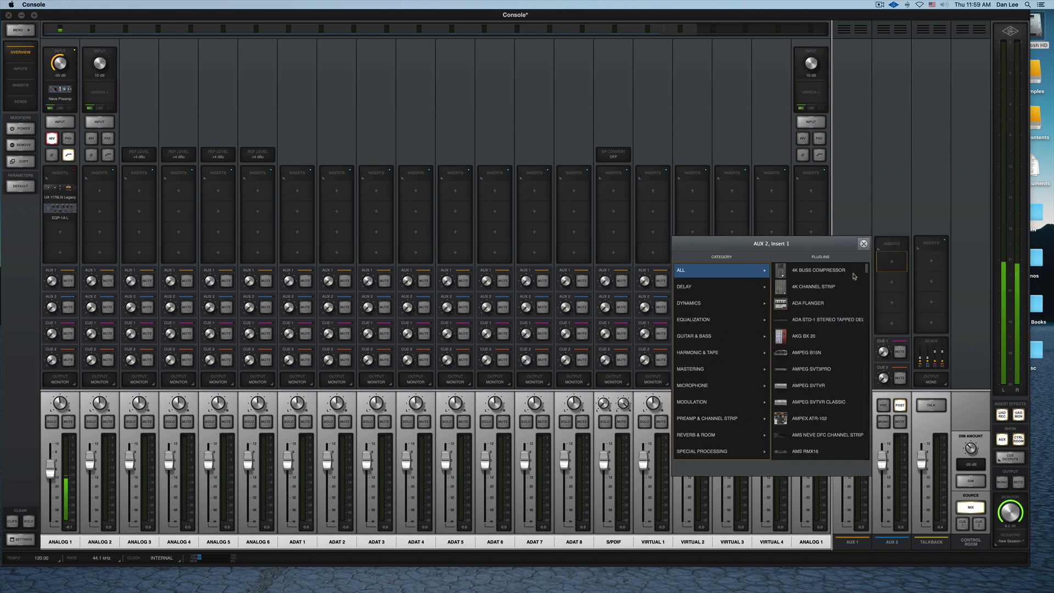
pyautogui.click(701, 288)
pyautogui.scroll(-3, 806, 400)
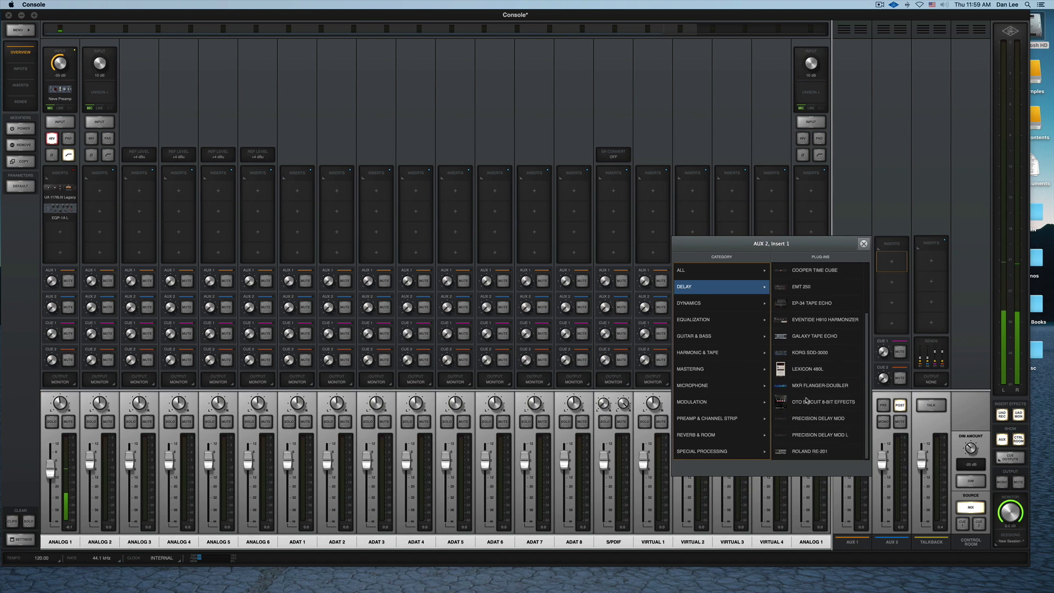
pyautogui.click(819, 435)
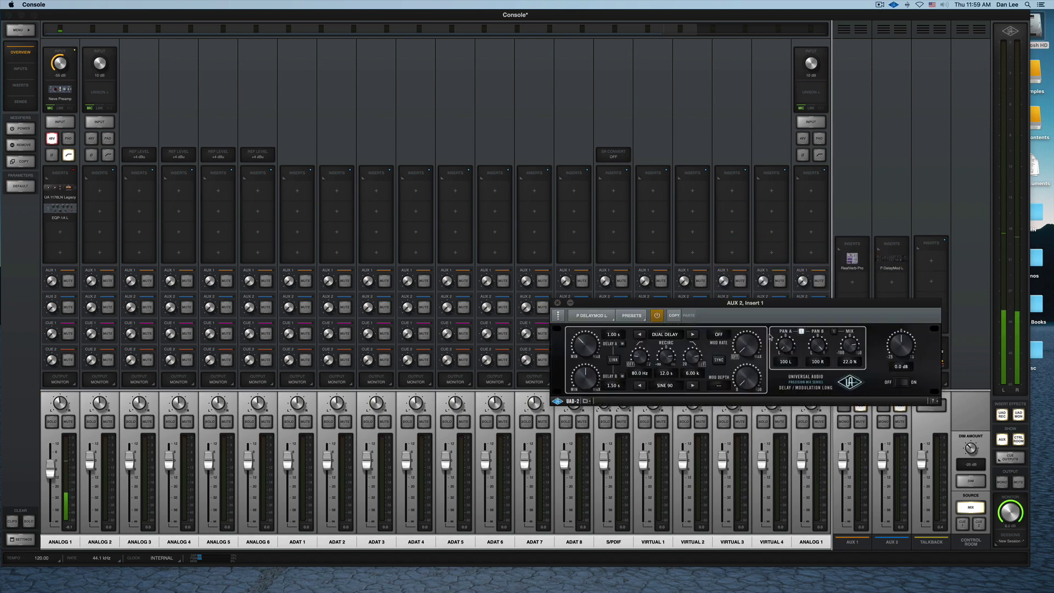
pyautogui.moveTo(661, 337); pyautogui.dragTo(505, 215)
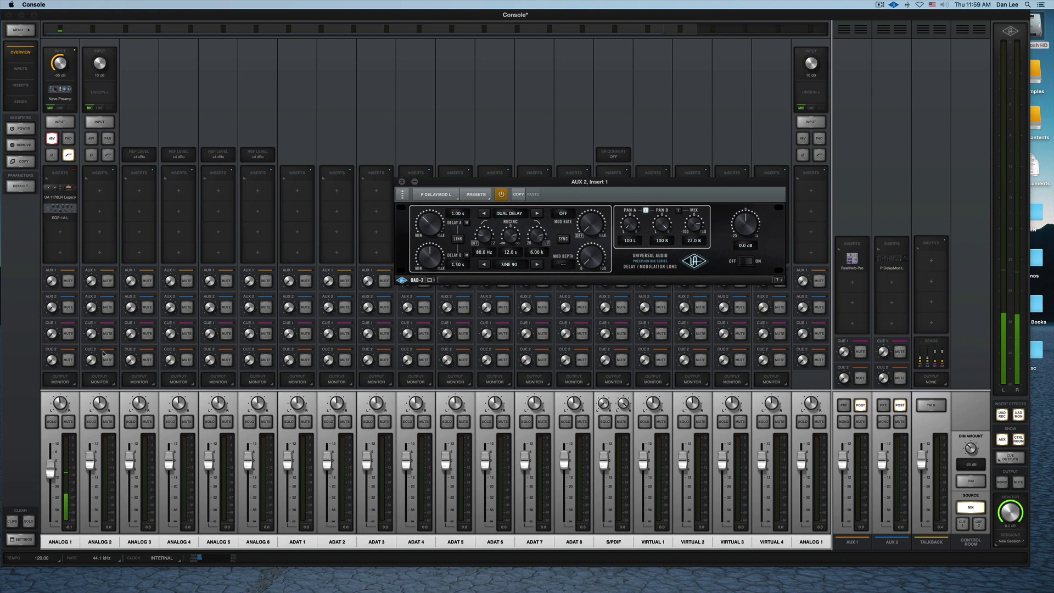
pyautogui.click(62, 260)
pyautogui.click(402, 183)
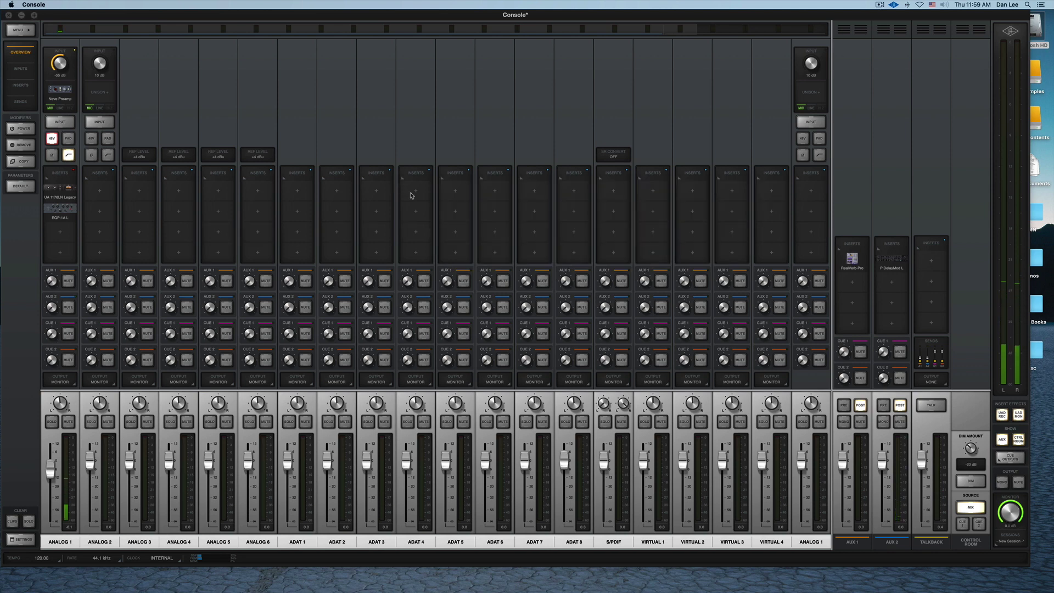
pyautogui.click(903, 405)
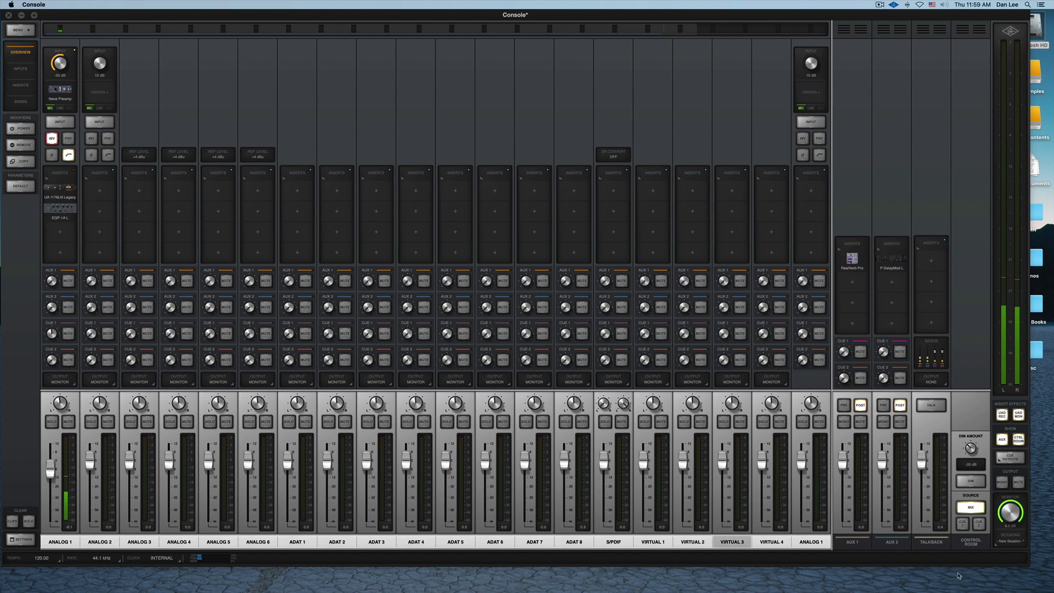
# - Open the cue outputs and assign Cue 1 to HP 1 and Cue 2 to HP 2, each using its own cue mix as source
pyautogui.click(969, 529)
pyautogui.click(1010, 457)
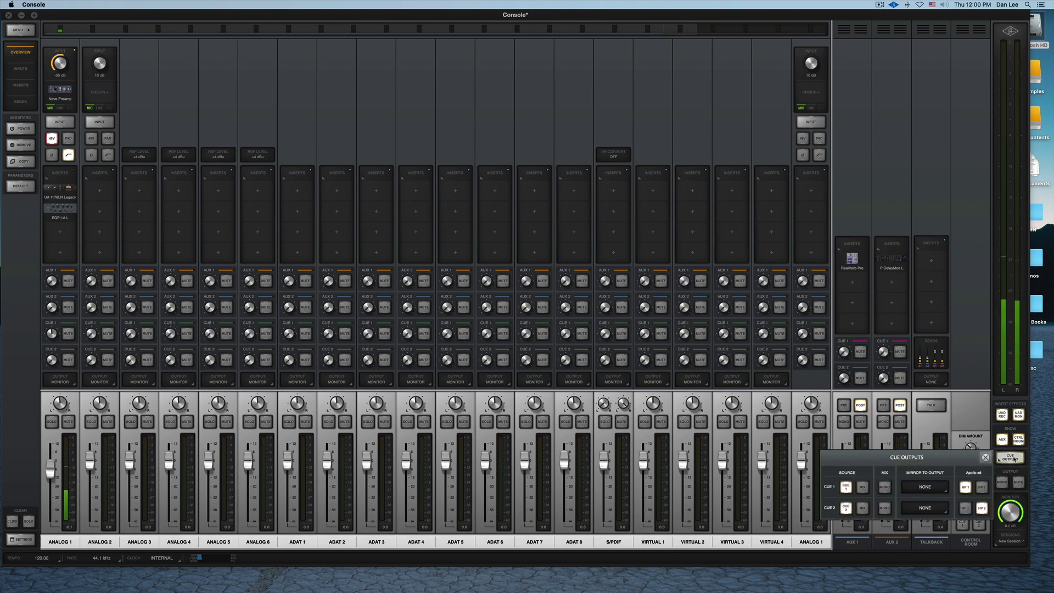
pyautogui.click(845, 488)
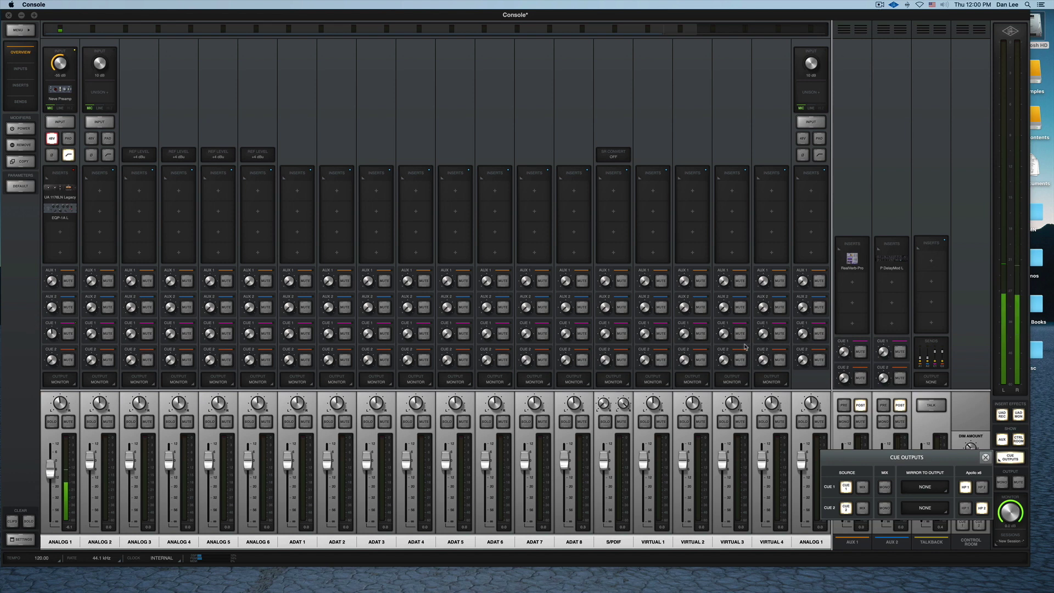
pyautogui.click(967, 492)
pyautogui.click(967, 490)
pyautogui.click(979, 513)
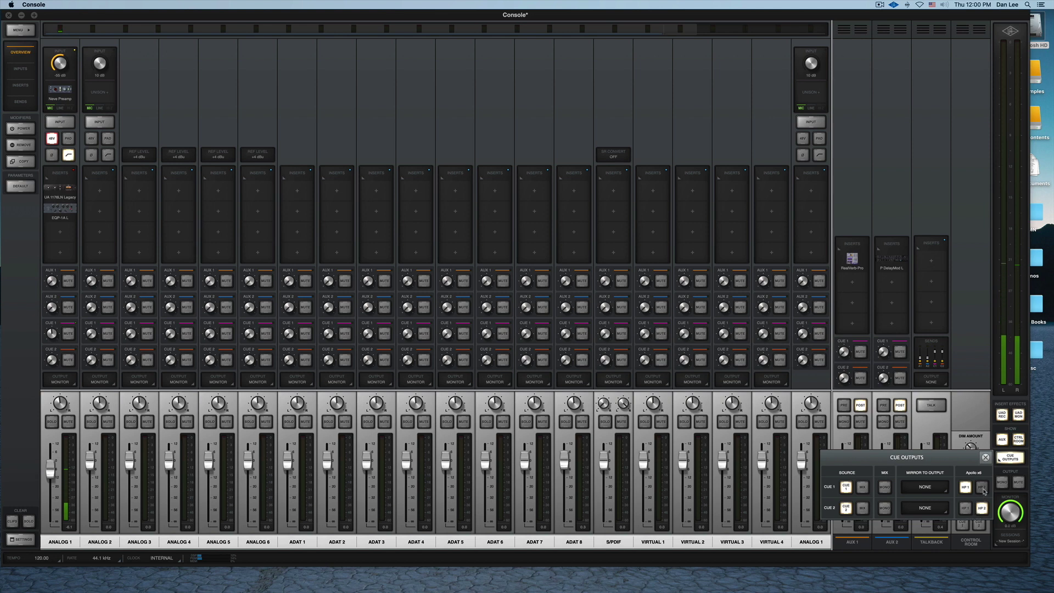
# - Swap the headphone outputs of Cue 1 and Cue 2 and back, and view the mirror output choices for Cue 1
pyautogui.click(981, 487)
pyautogui.click(965, 508)
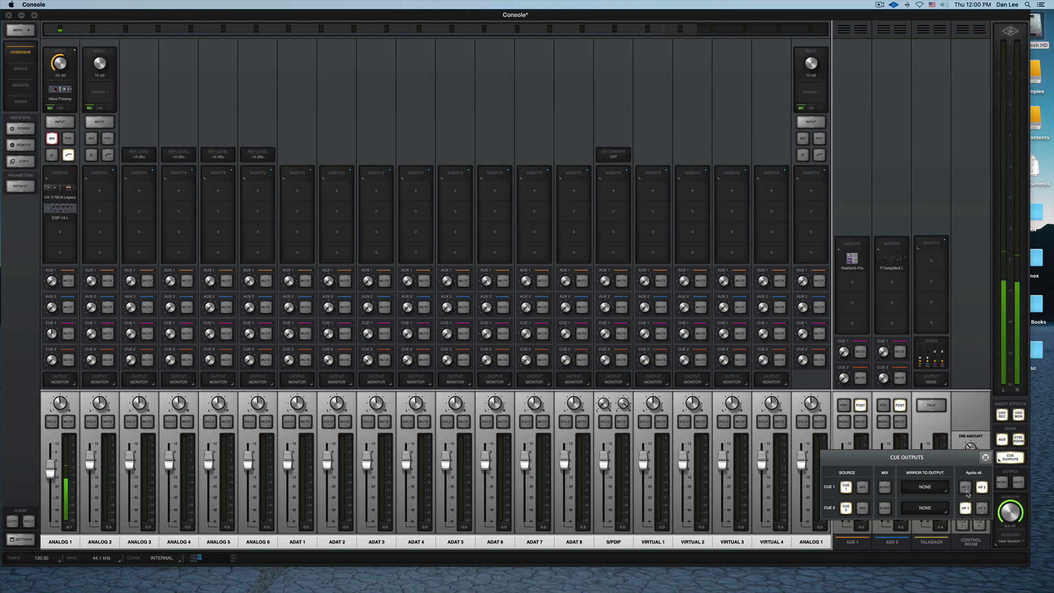
pyautogui.click(965, 486)
pyautogui.click(980, 508)
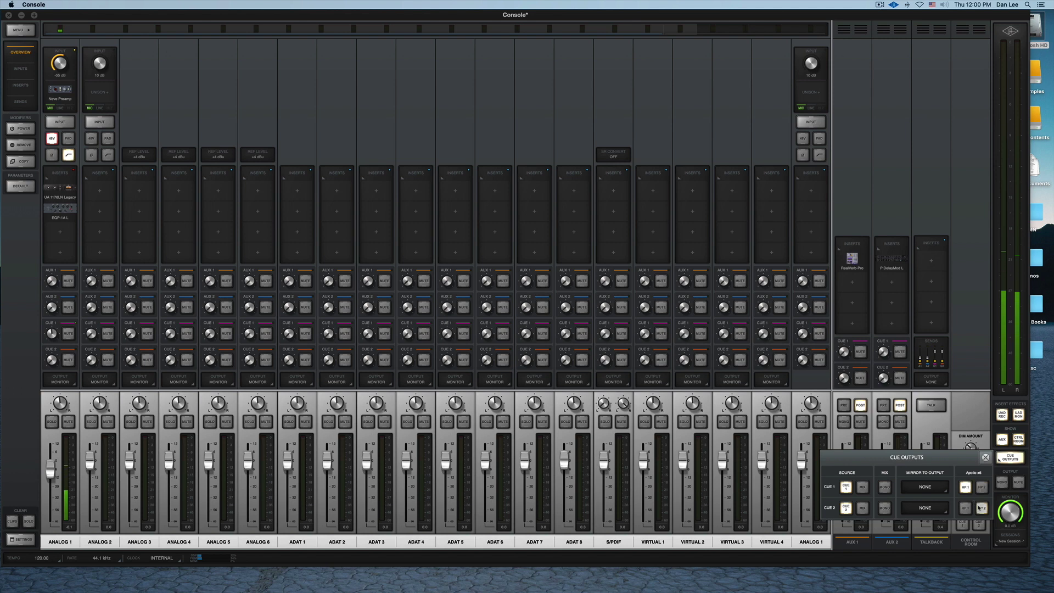
pyautogui.click(926, 488)
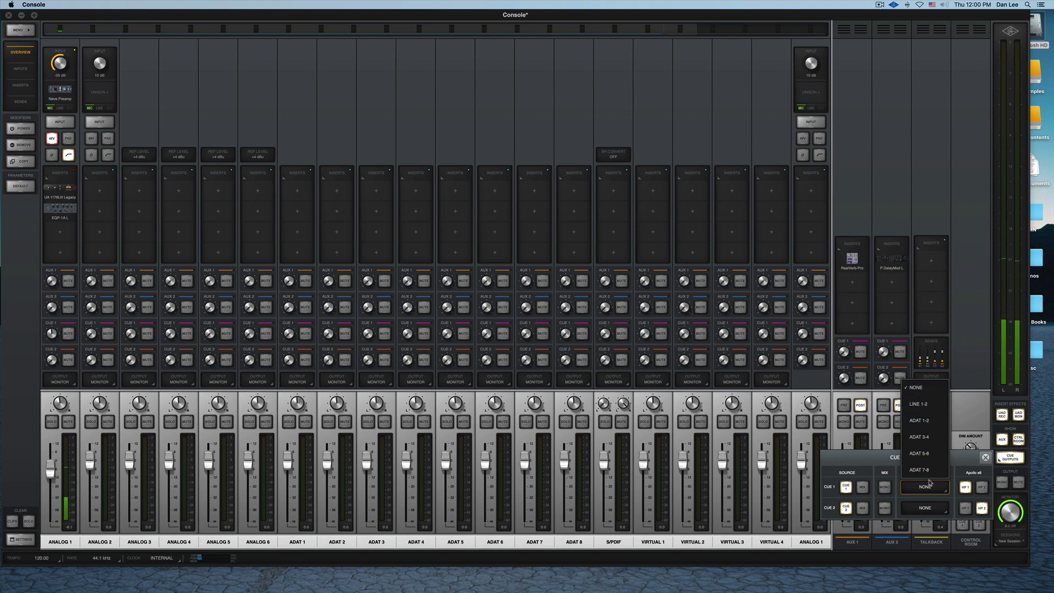
pyautogui.click(971, 403)
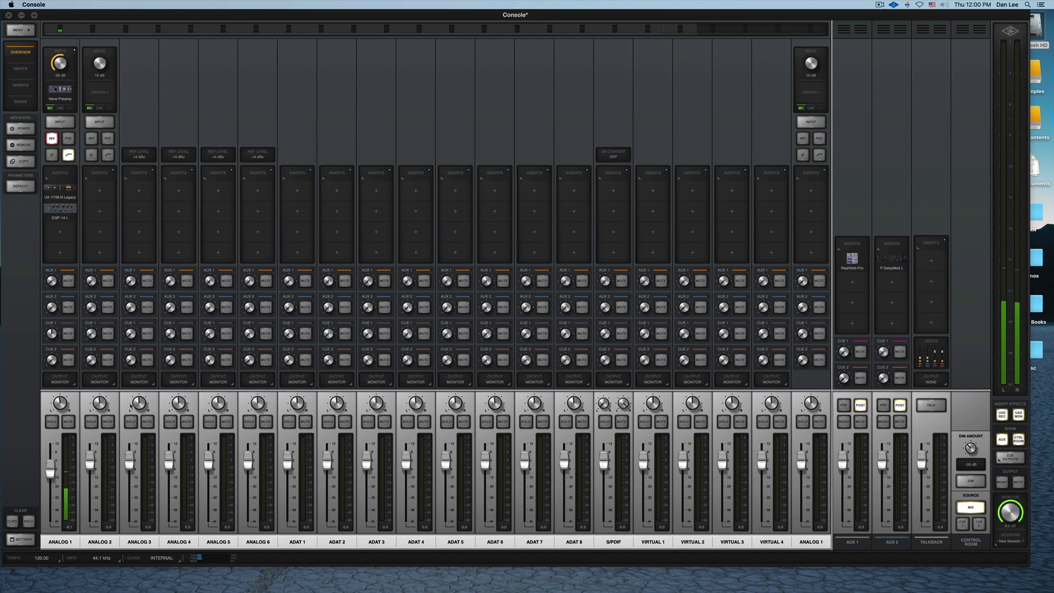
# - Set the cue bus count to 4 in the hardware settings and close the Console Settings window
pyautogui.click(21, 539)
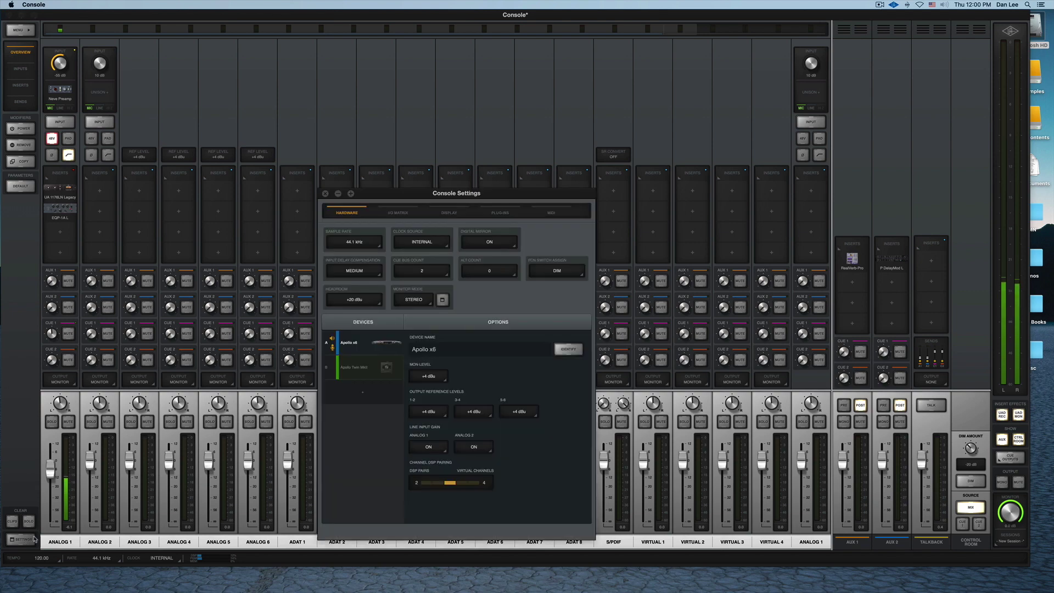
pyautogui.click(422, 272)
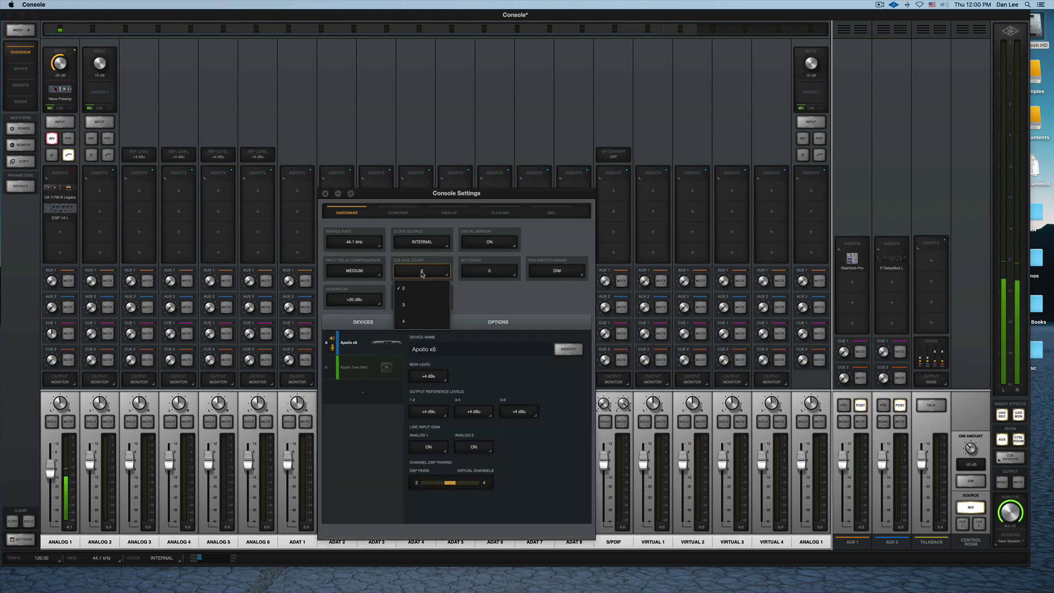
pyautogui.click(418, 320)
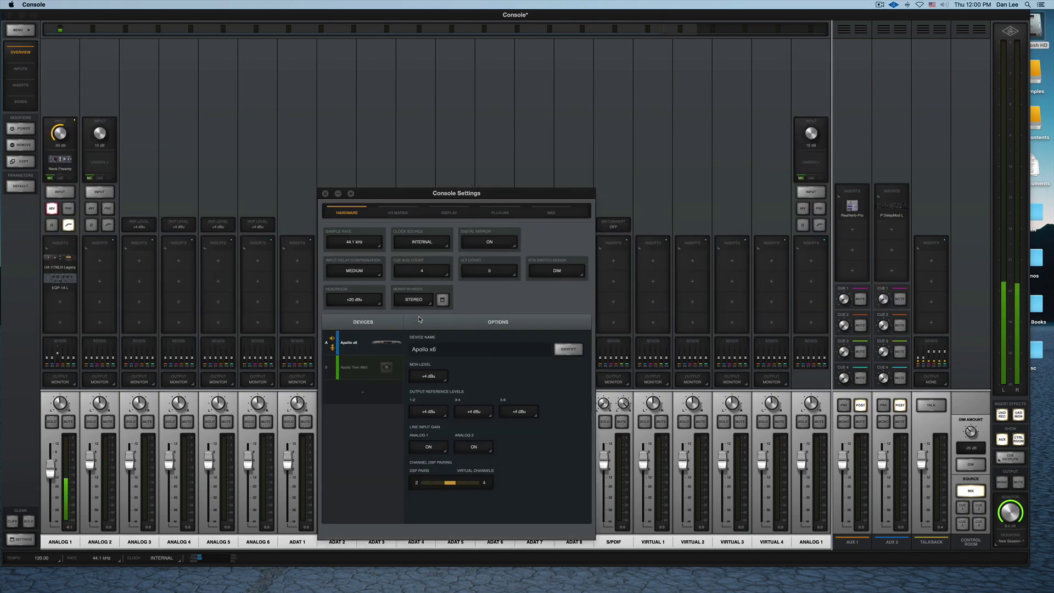
pyautogui.click(325, 193)
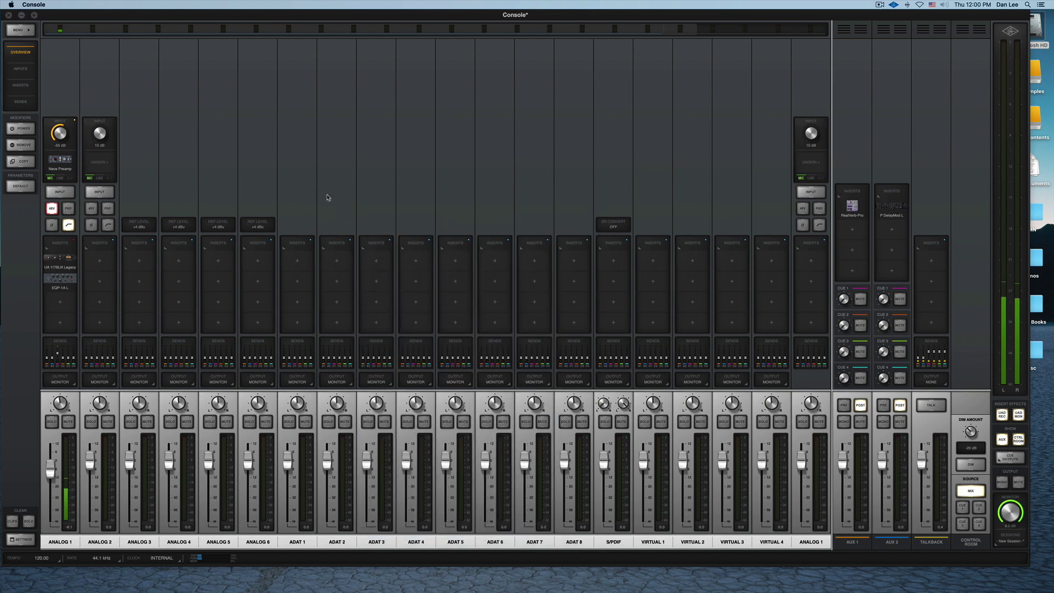
# - View the send faders of the Cue 1 to Cue 4 mixes and return to the mixer overview
pyautogui.click(21, 103)
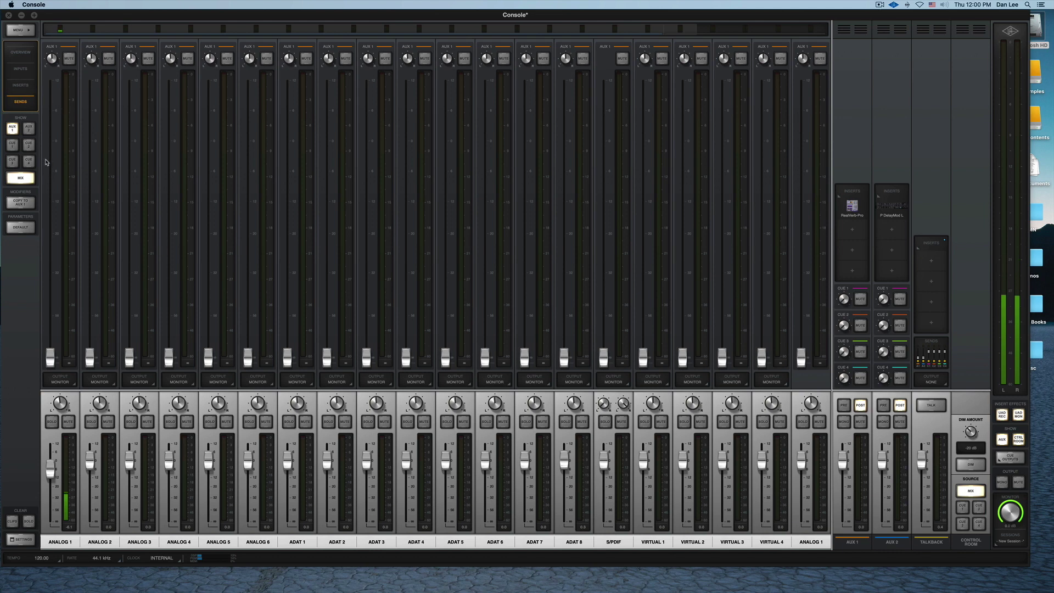
pyautogui.click(29, 145)
pyautogui.click(12, 144)
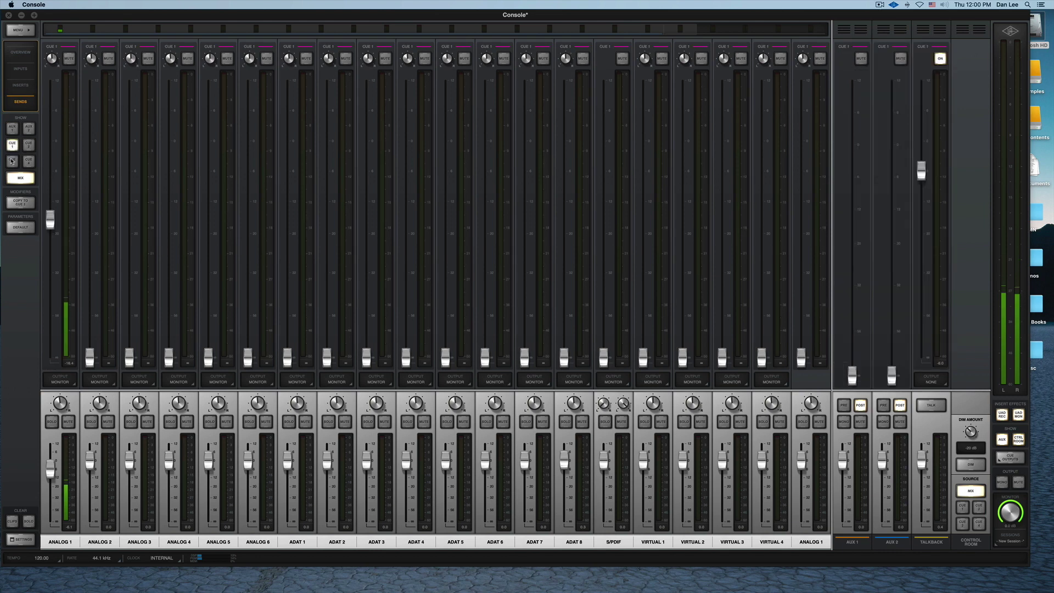
pyautogui.click(12, 160)
pyautogui.click(29, 161)
pyautogui.click(20, 52)
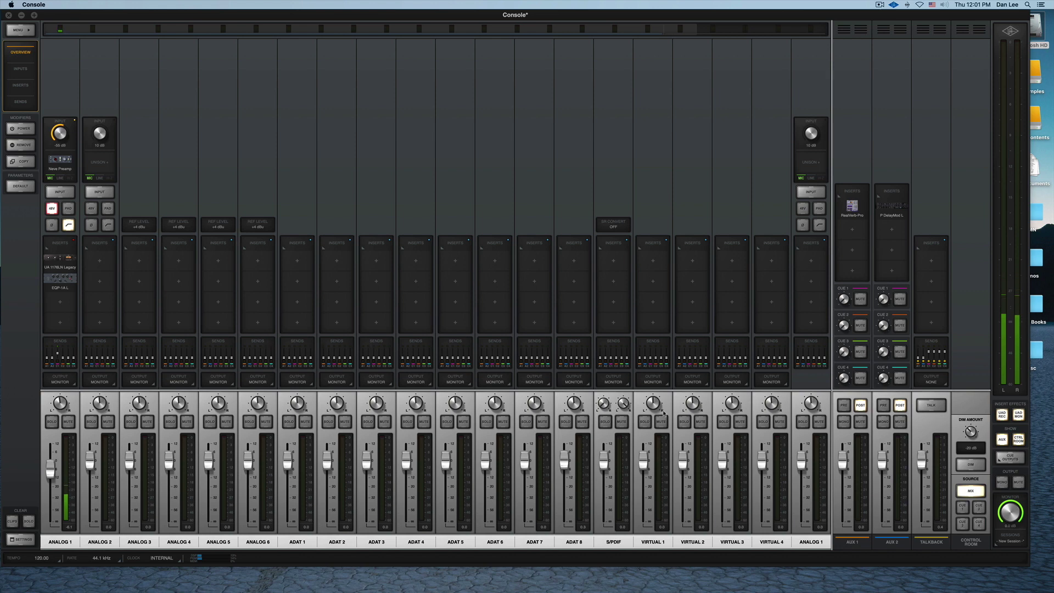
# - Set the mirror output of both Cue 3 and Cue 4 to None in the cue outputs
pyautogui.click(1008, 459)
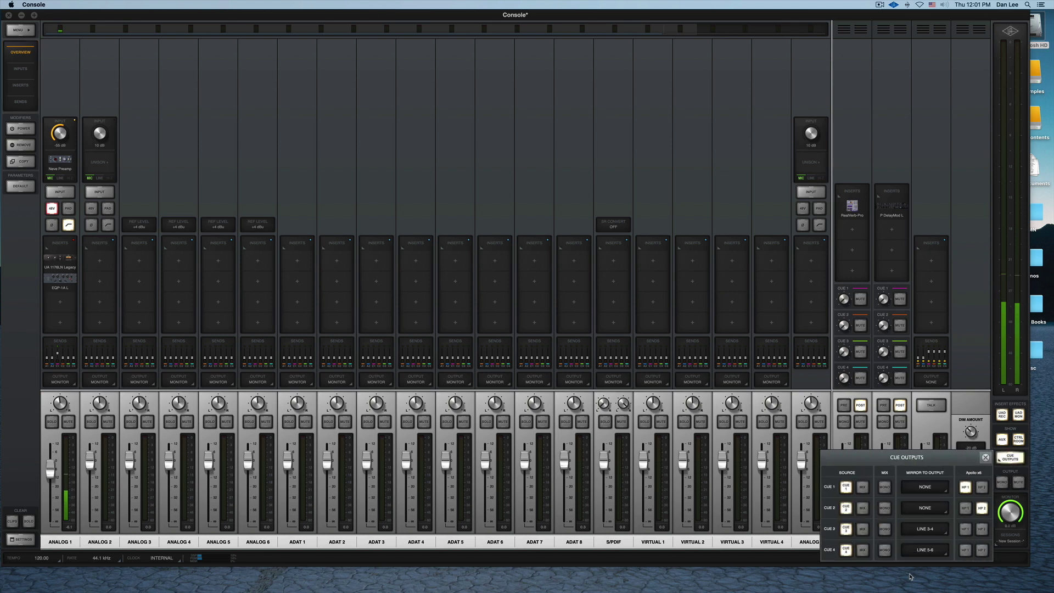
pyautogui.click(925, 529)
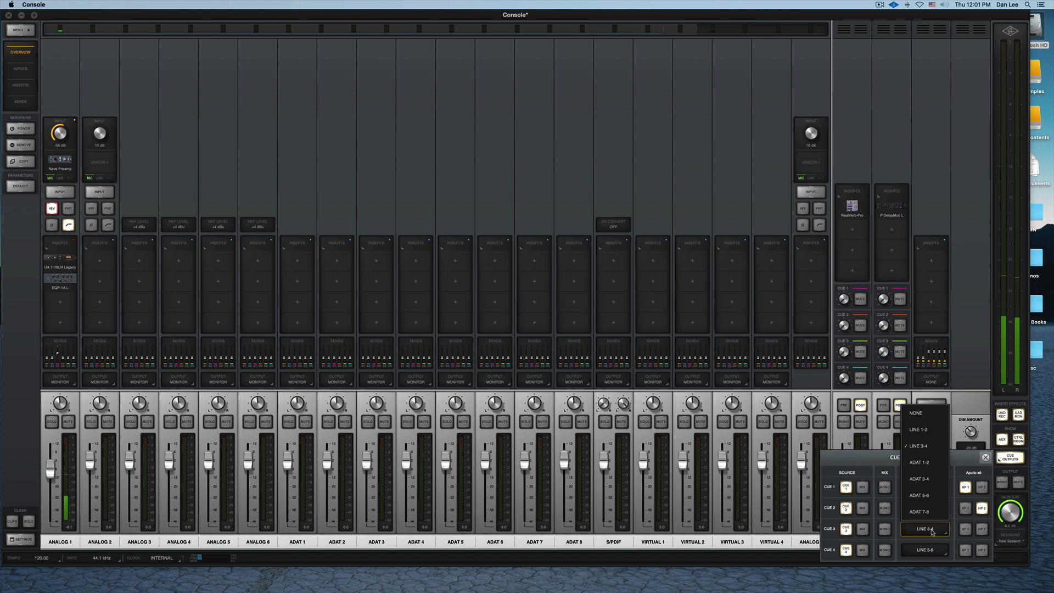
pyautogui.click(924, 415)
pyautogui.click(925, 552)
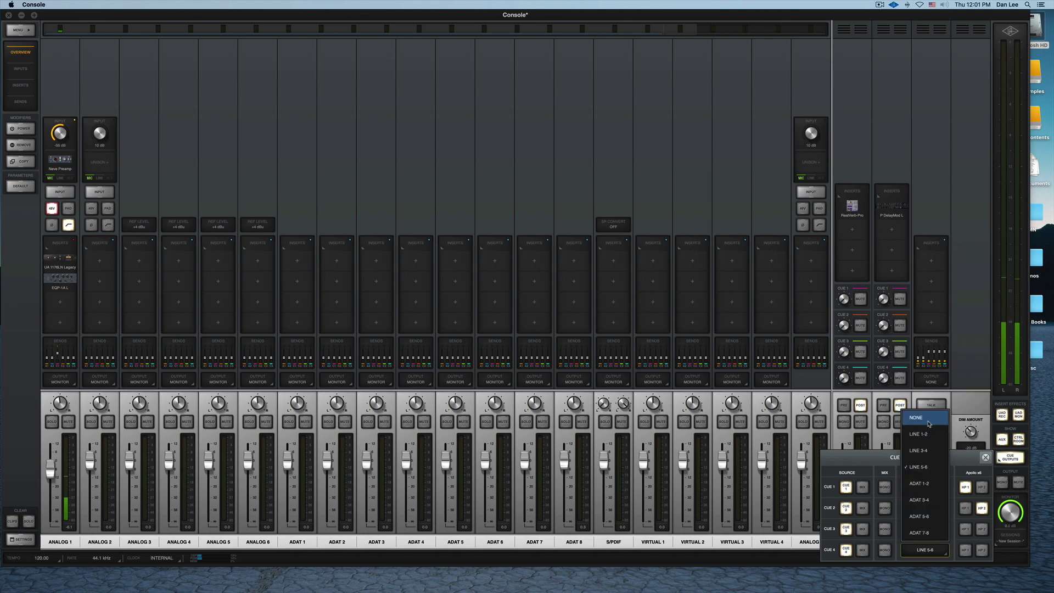
pyautogui.click(928, 422)
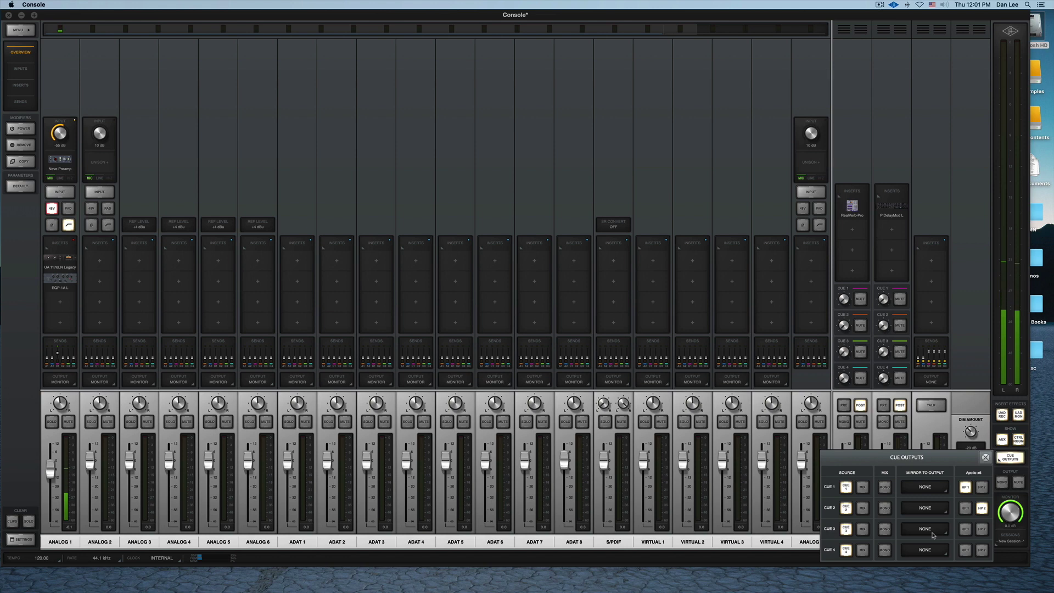
# - Check which physical outputs Cue 1 can be mirrored to, and close the cue outputs
pyautogui.click(927, 488)
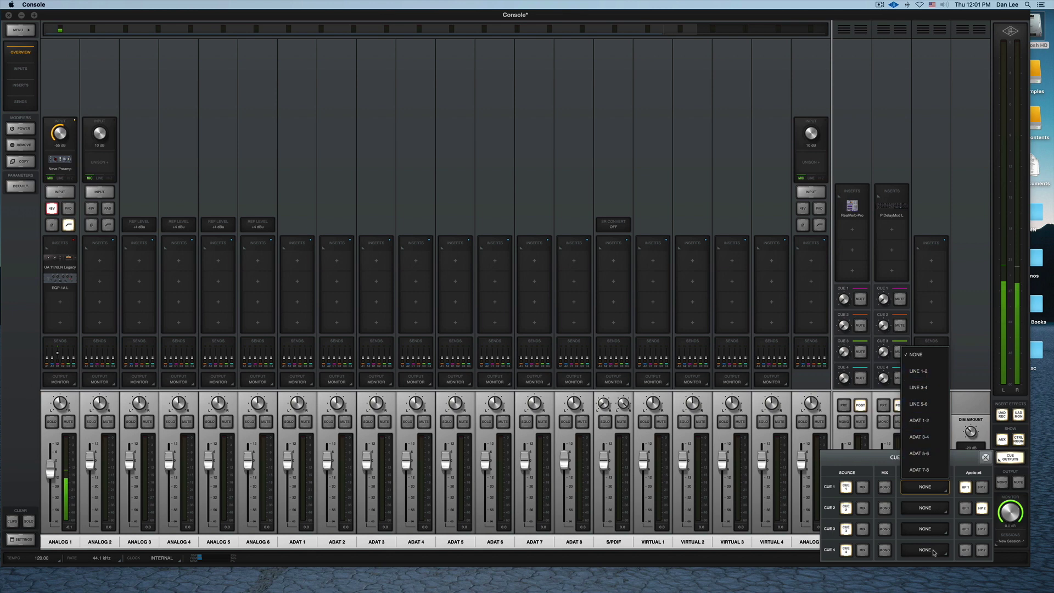
pyautogui.click(955, 543)
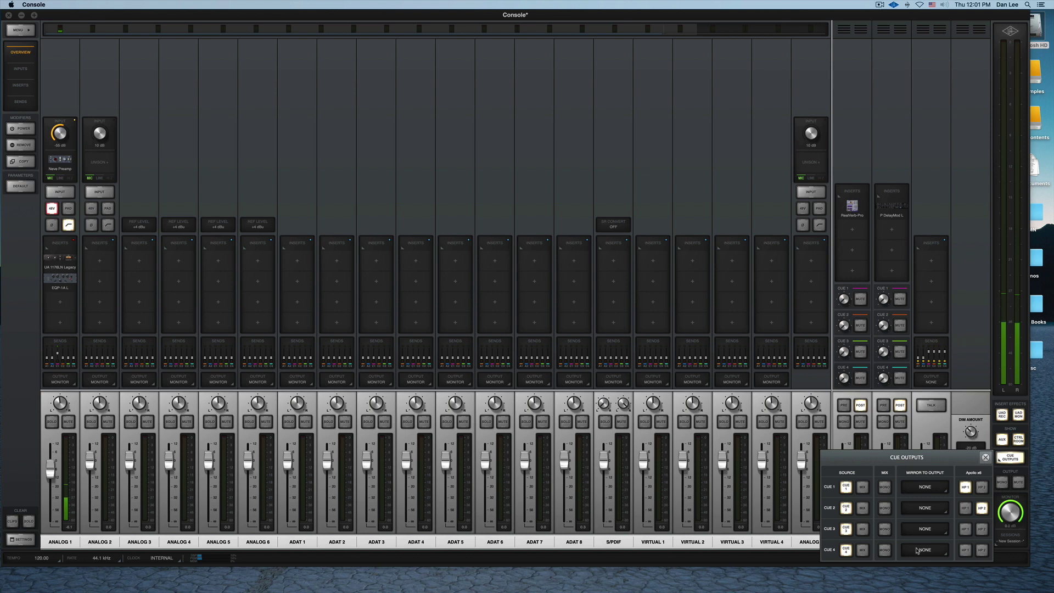
pyautogui.click(985, 458)
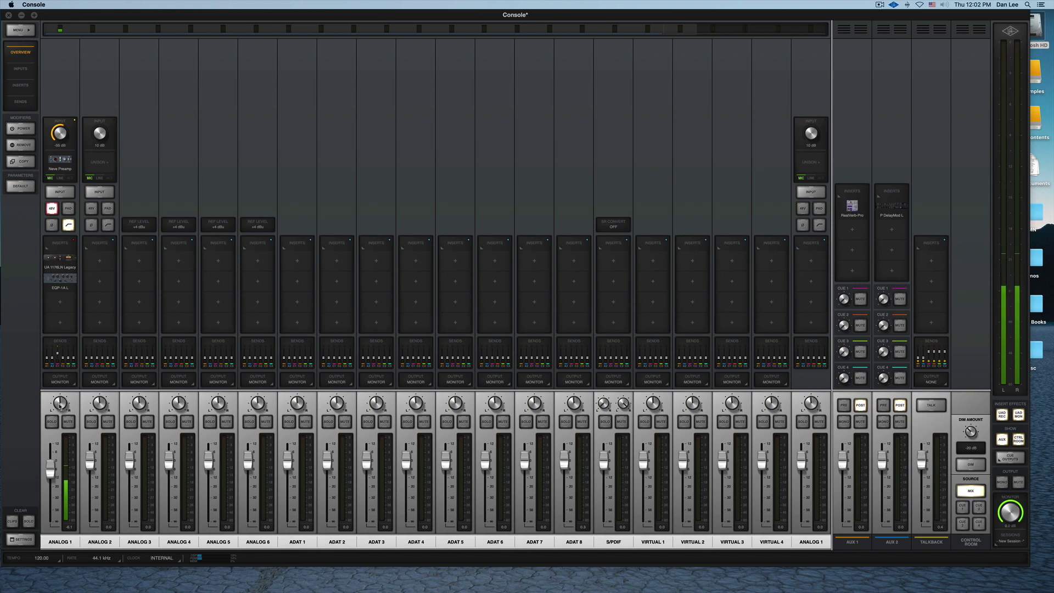
# - Nudge the Analog 1 fader and look through the channel's output routing choices, from the line outputs to the ADAT outputs
pyautogui.keyDown('super'); pyautogui.click(50, 469); pyautogui.keyUp('super')
pyautogui.moveTo(50, 469); pyautogui.dragTo(50, 477)
pyautogui.click(60, 379)
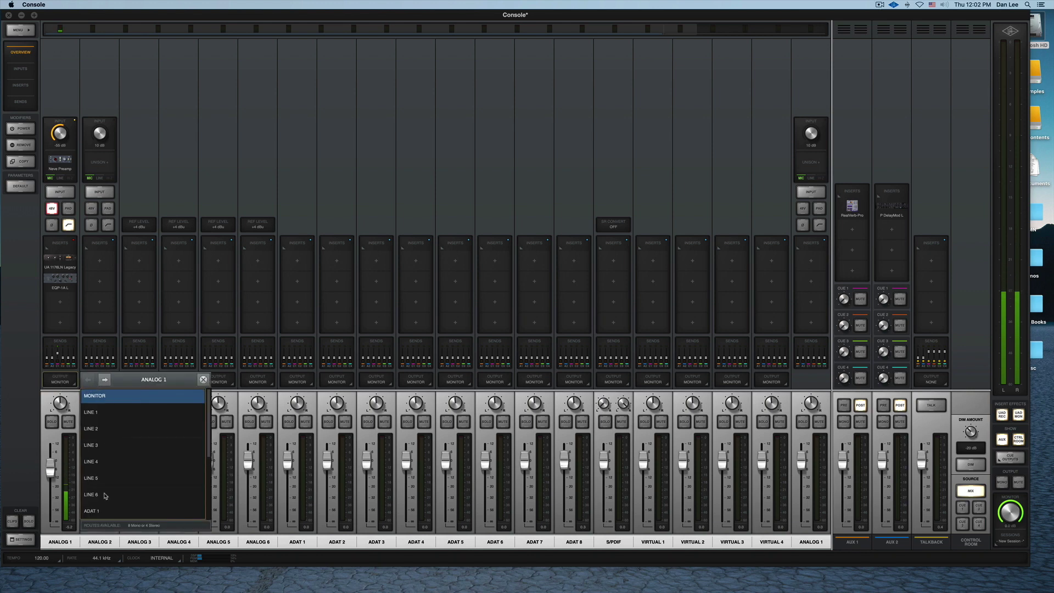
pyautogui.scroll(-2, 106, 496)
pyautogui.scroll(-3, 105, 495)
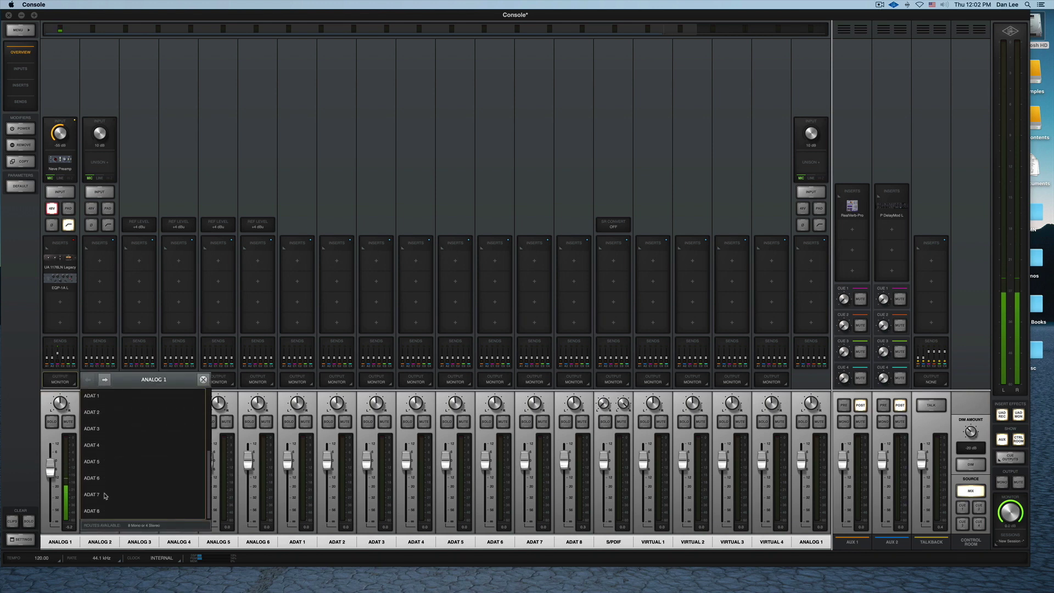
pyautogui.scroll(5, 105, 495)
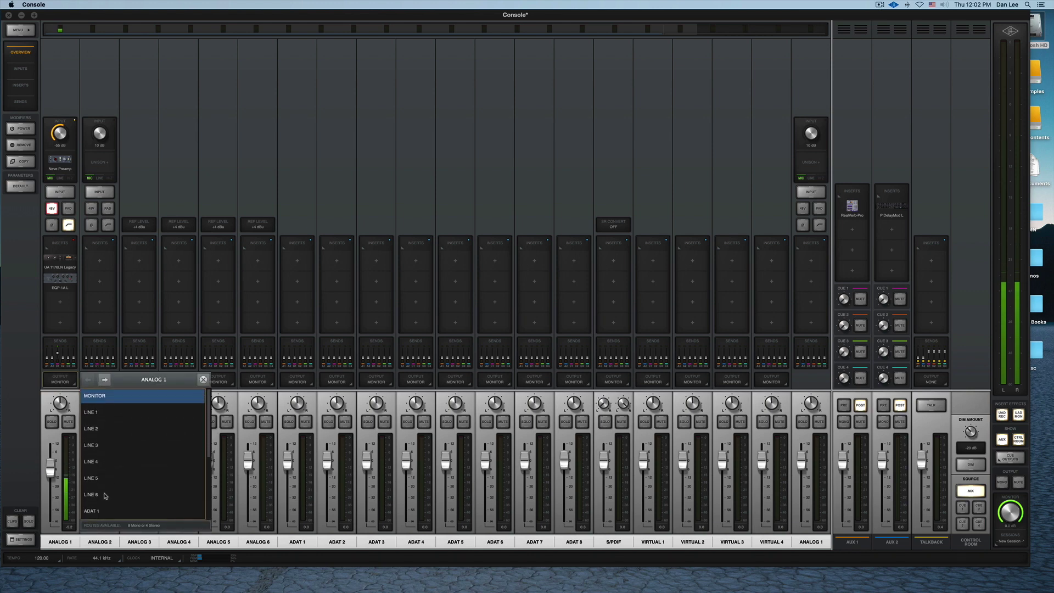
pyautogui.click(203, 380)
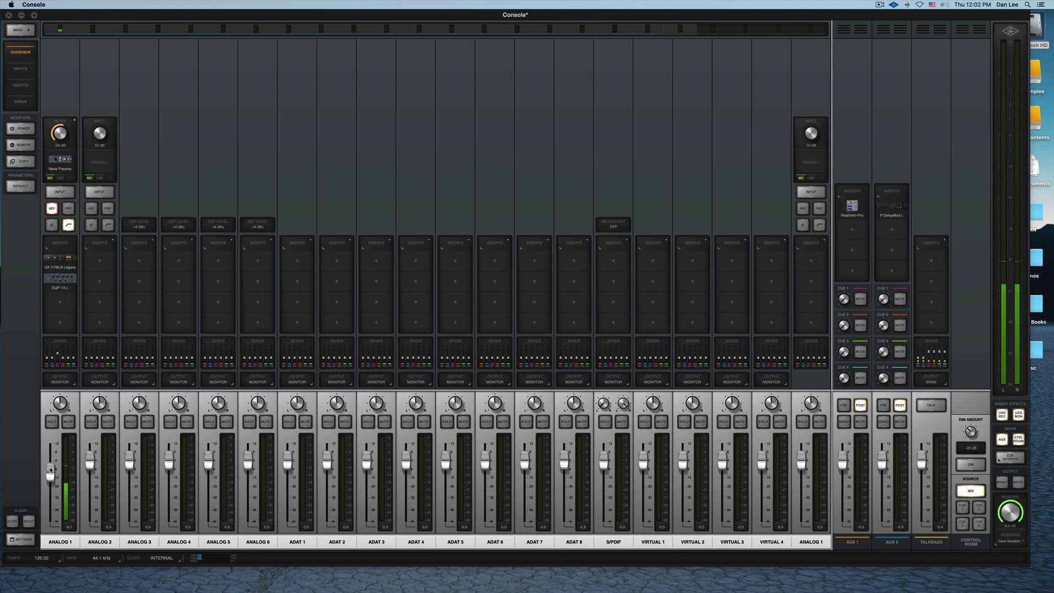
# - Nudge the Analog 1 fader and rename the channel as TLM103
pyautogui.moveTo(50, 468); pyautogui.dragTo(50, 466)
pyautogui.click(57, 542)
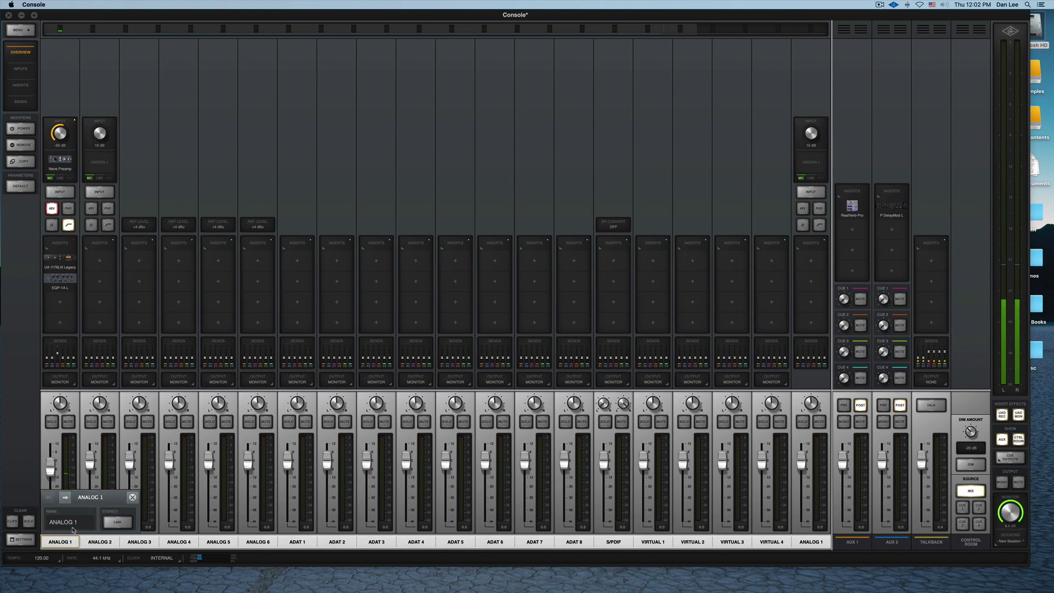
pyautogui.moveTo(79, 522); pyautogui.dragTo(21, 521)
pyautogui.write('TLM103')
pyautogui.press('Return')
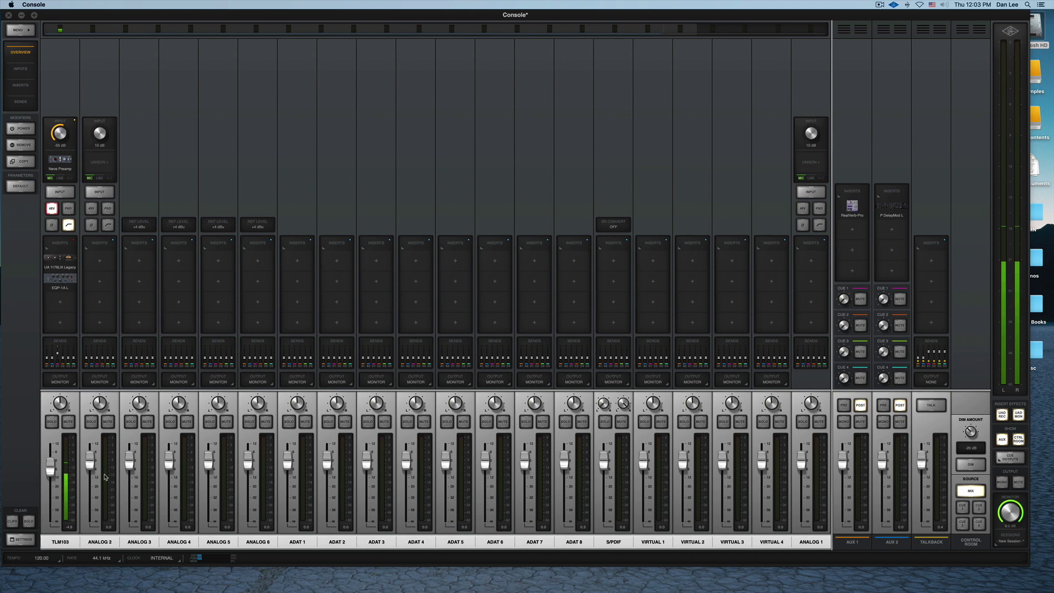
# - Link the TLM103 channel with Analog 2 as a stereo pair, and unlink the two channels
pyautogui.click(71, 538)
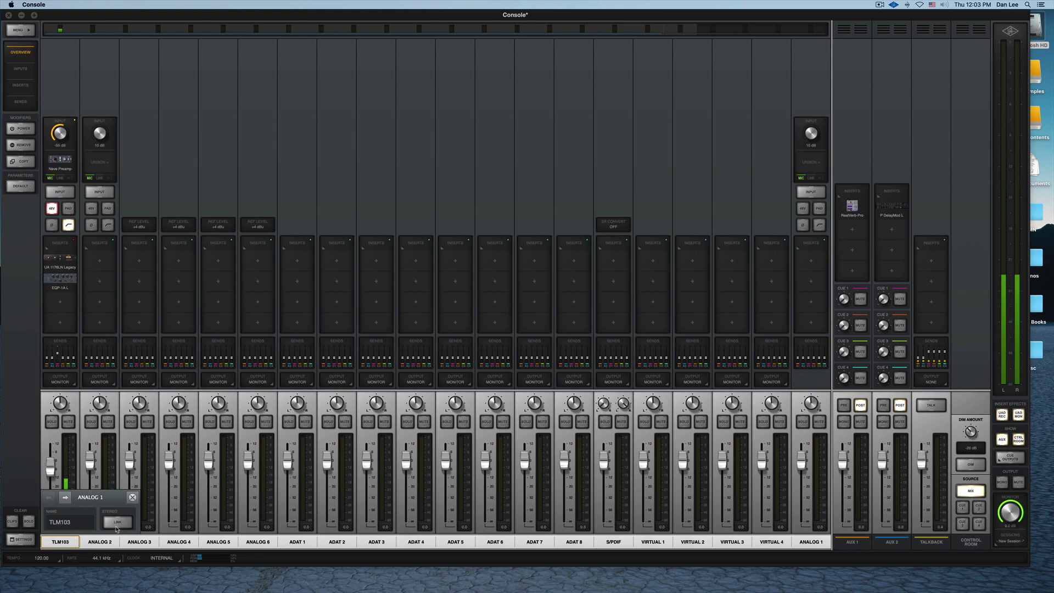
pyautogui.click(118, 521)
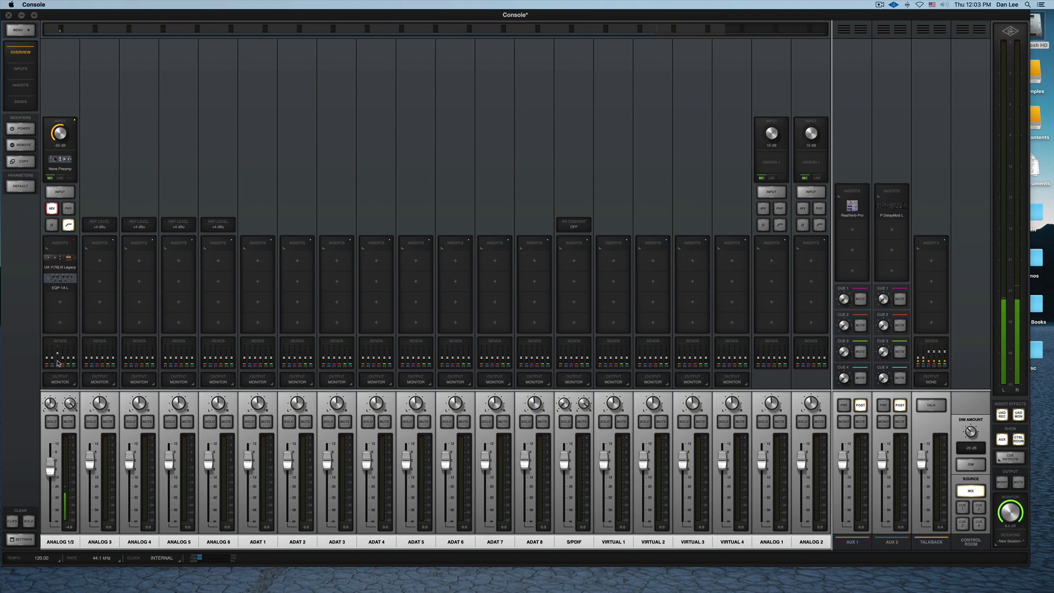
pyautogui.click(61, 542)
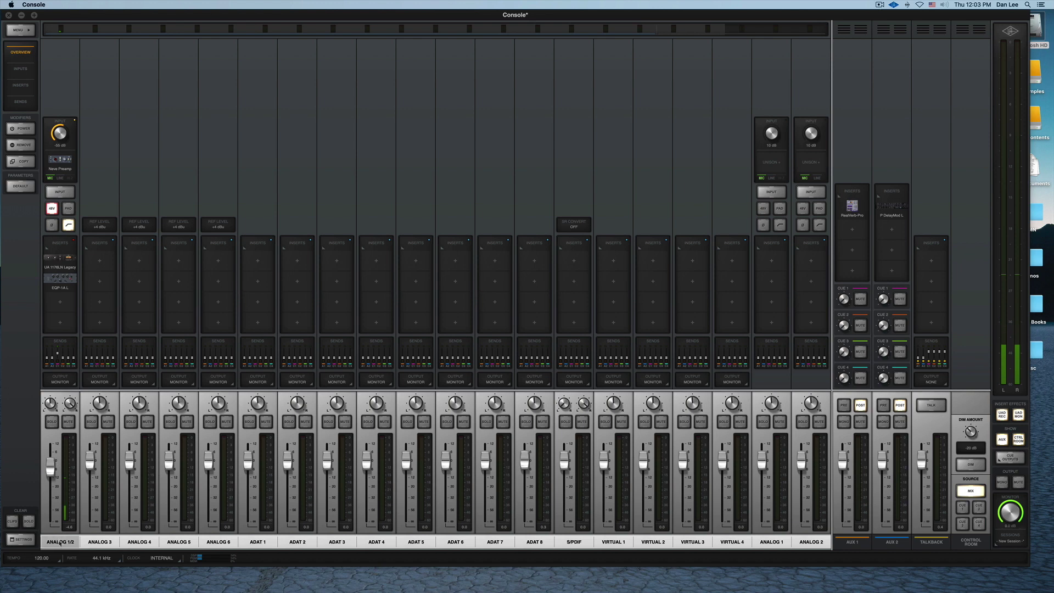
pyautogui.click(108, 524)
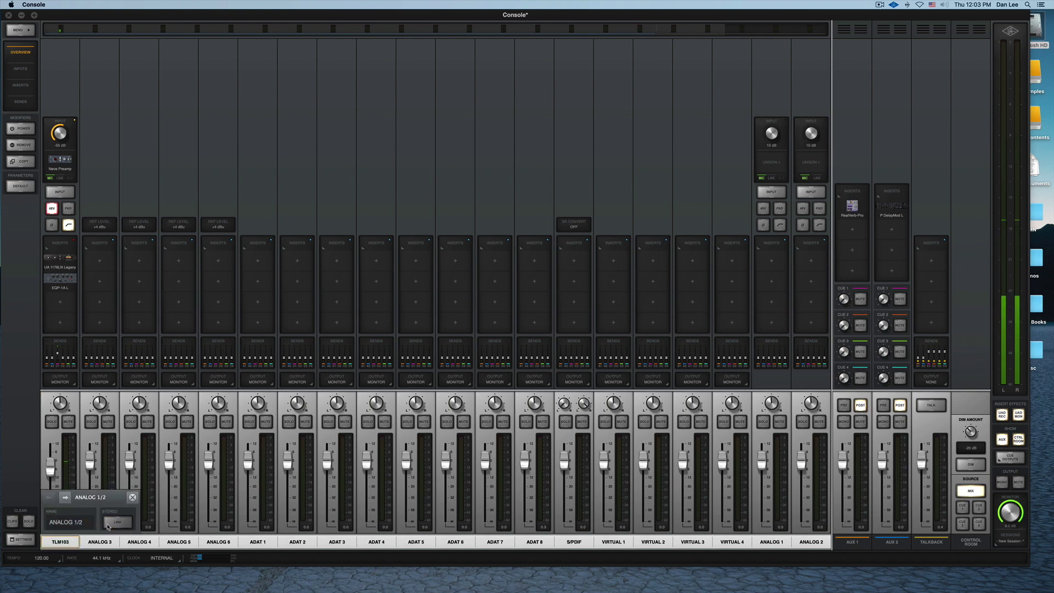
pyautogui.click(133, 497)
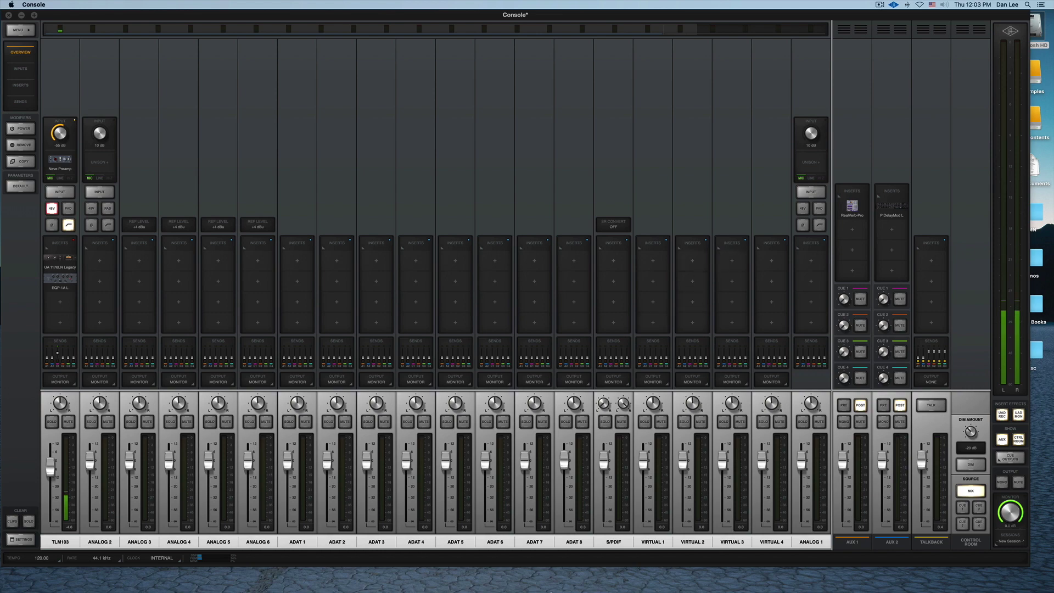
# - Switch to iTunes, moving its window clear of the mixer faders, and open Audio MIDI Setup
pyautogui.click(594, 577)
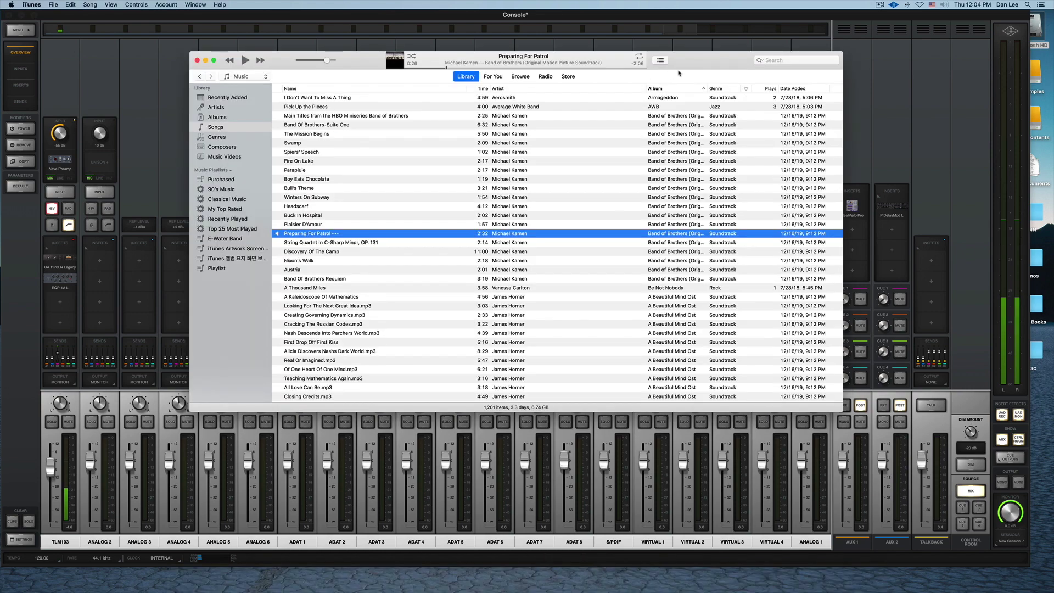
pyautogui.moveTo(679, 73); pyautogui.dragTo(661, 32)
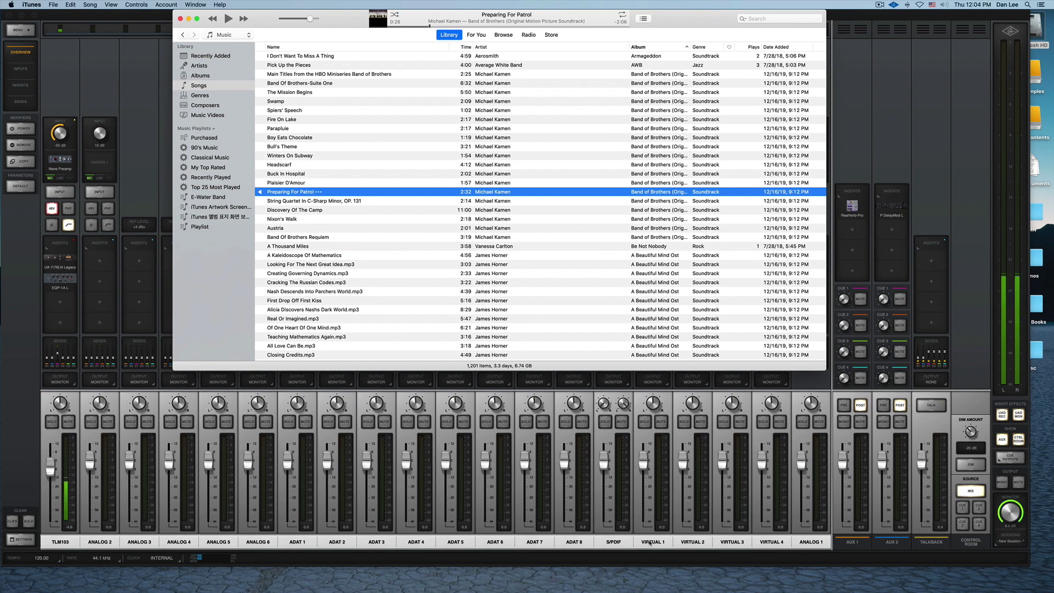
pyautogui.moveTo(691, 577)
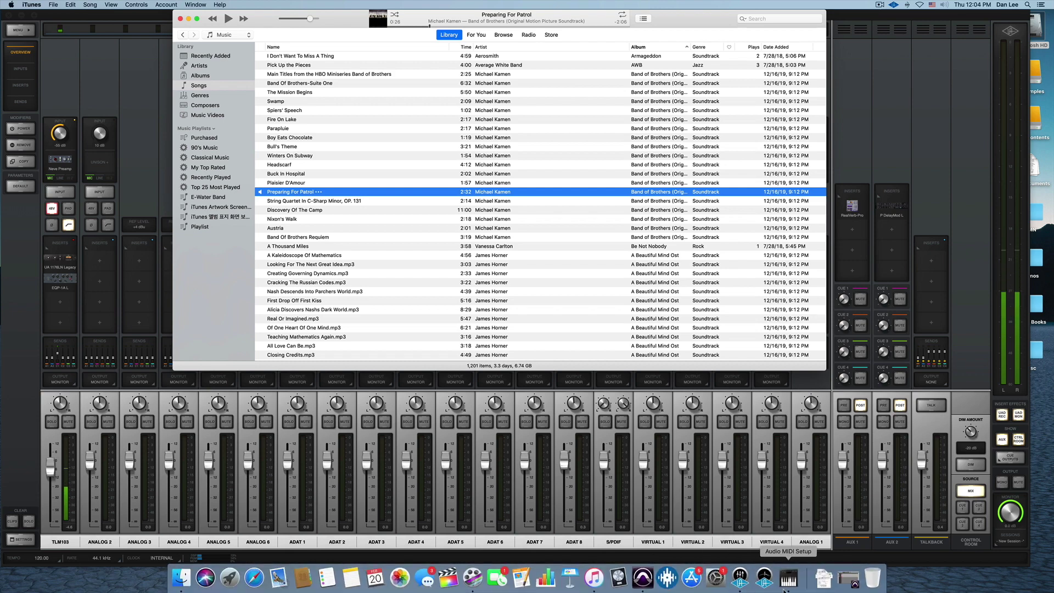
pyautogui.click(781, 572)
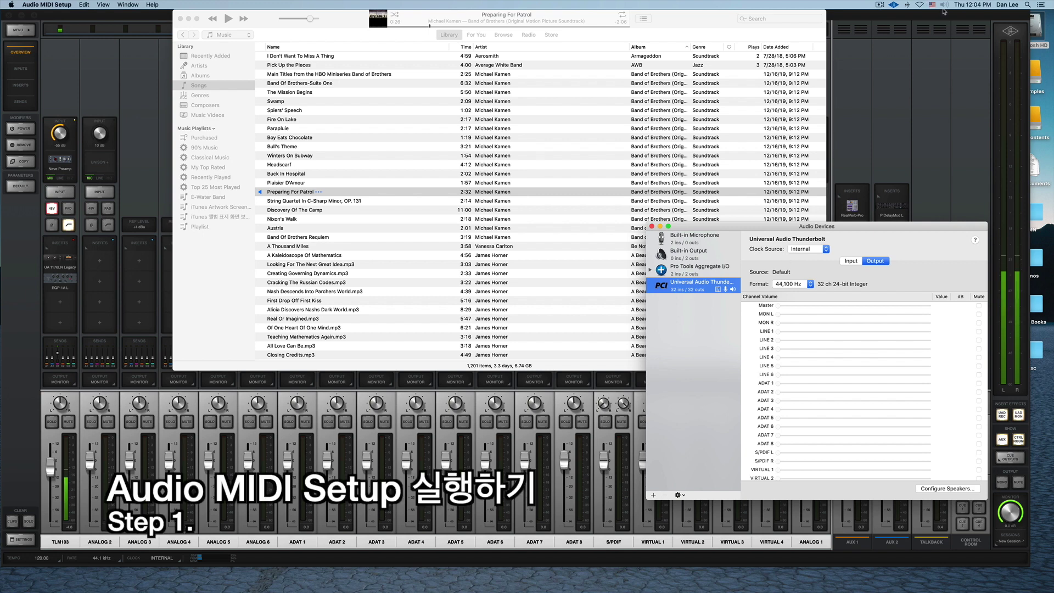
# - Find Audio MIDI Setup with a Spotlight search for "audio midi" and launch it from there
pyautogui.click(1026, 5)
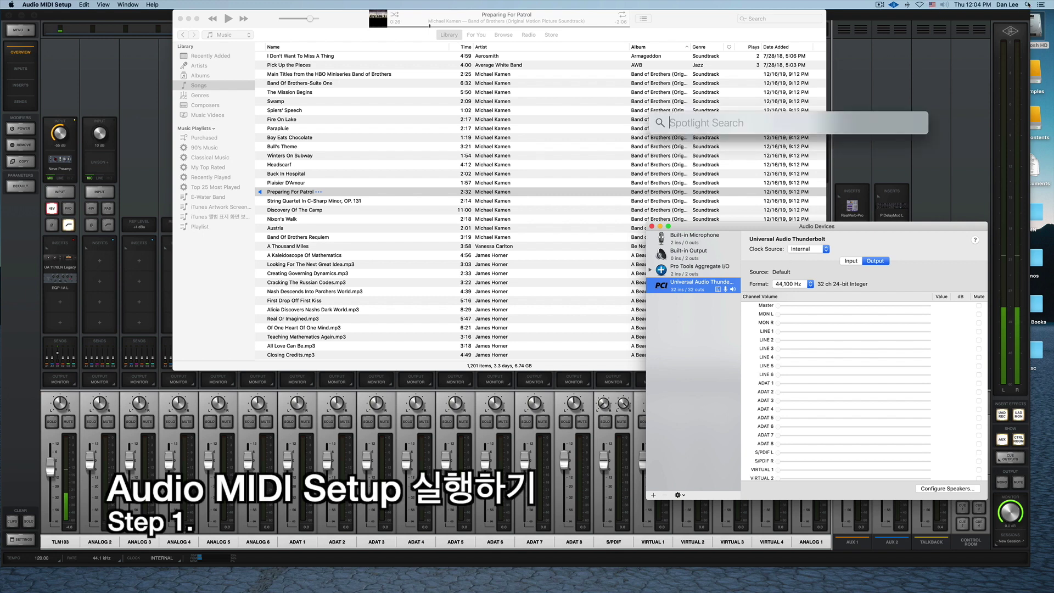
pyautogui.write('audio midi')
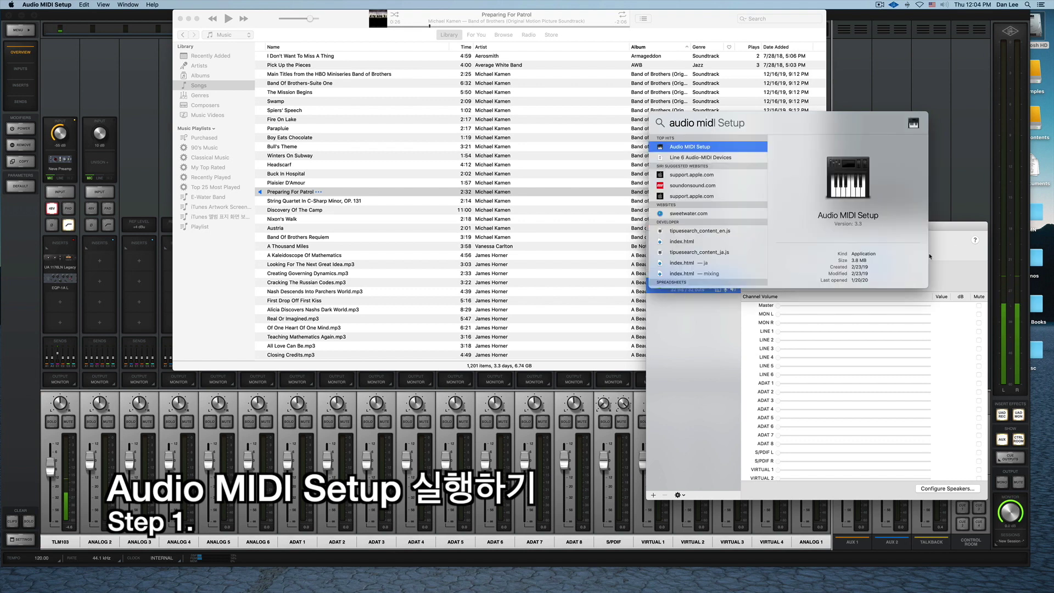
pyautogui.press('Return')
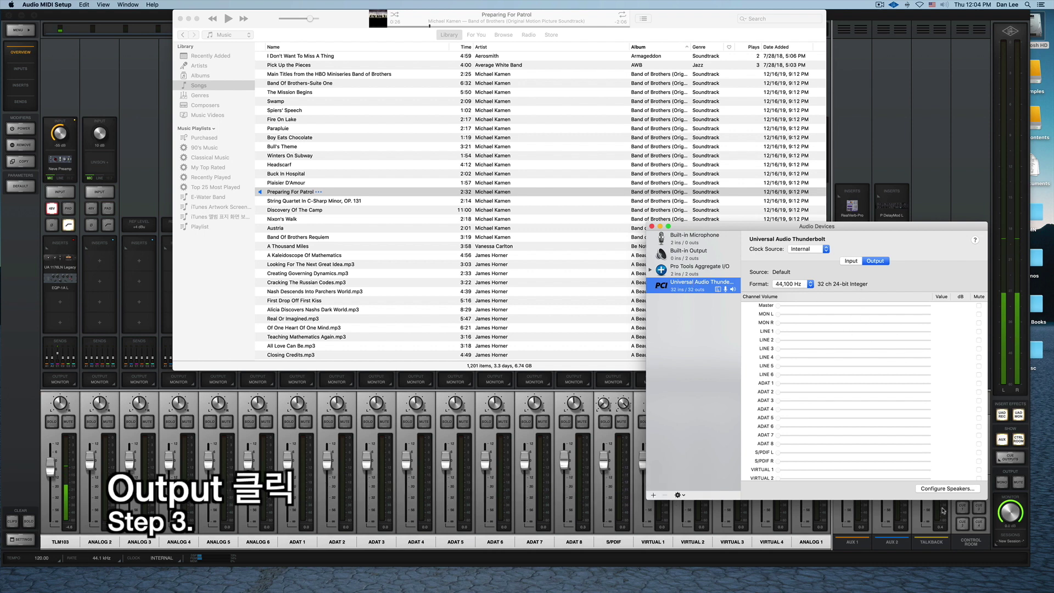
# - In the Universal Audio Thunderbolt output's speaker configuration, assign the left front speaker to MON L and the right front speaker to MON R
pyautogui.click(941, 488)
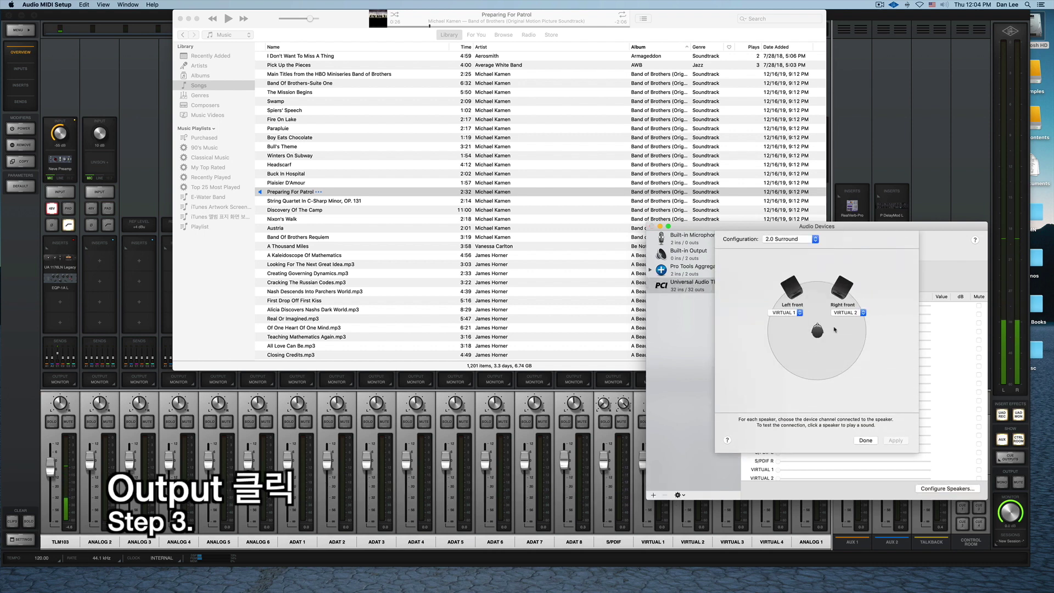
pyautogui.click(786, 313)
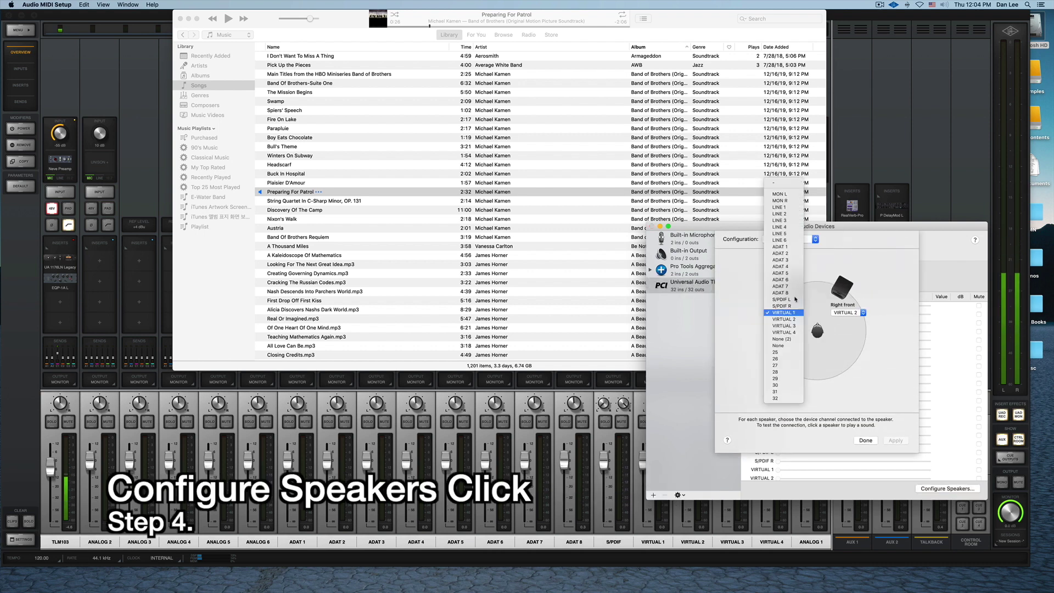
pyautogui.click(780, 194)
pyautogui.click(855, 317)
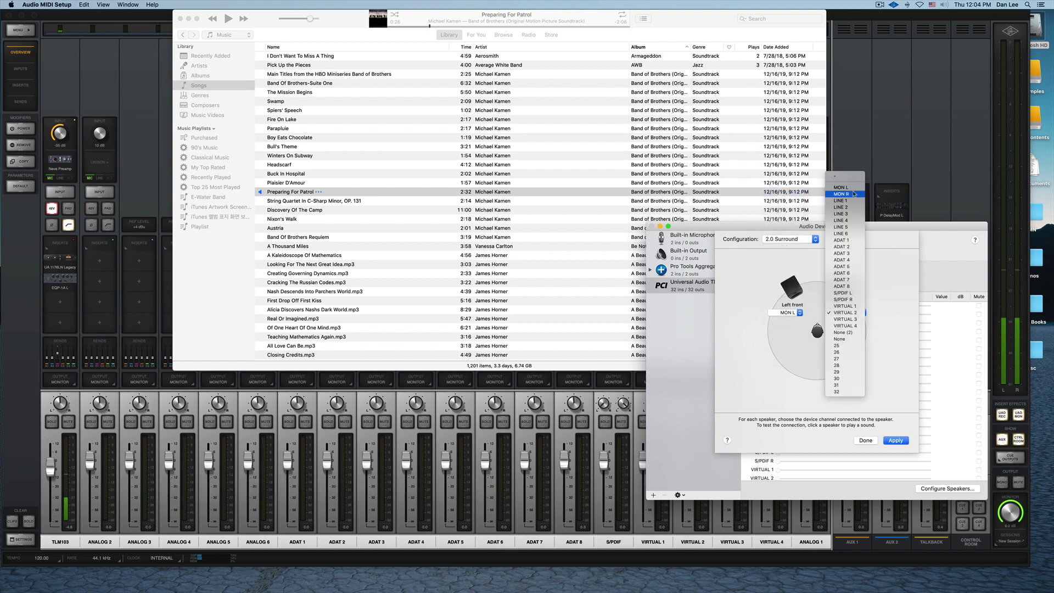
pyautogui.click(846, 194)
# - Assign the left front speaker to VIRTUAL 1 and the right front to VIRTUAL 2, apply the configuration and close Audio MIDI Setup
pyautogui.click(787, 310)
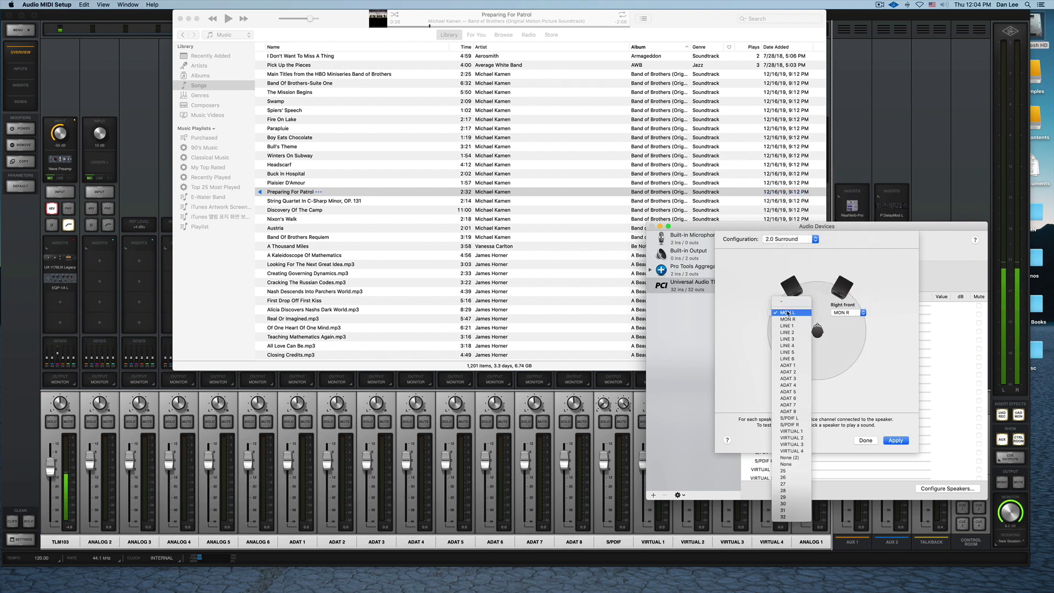
pyautogui.click(792, 431)
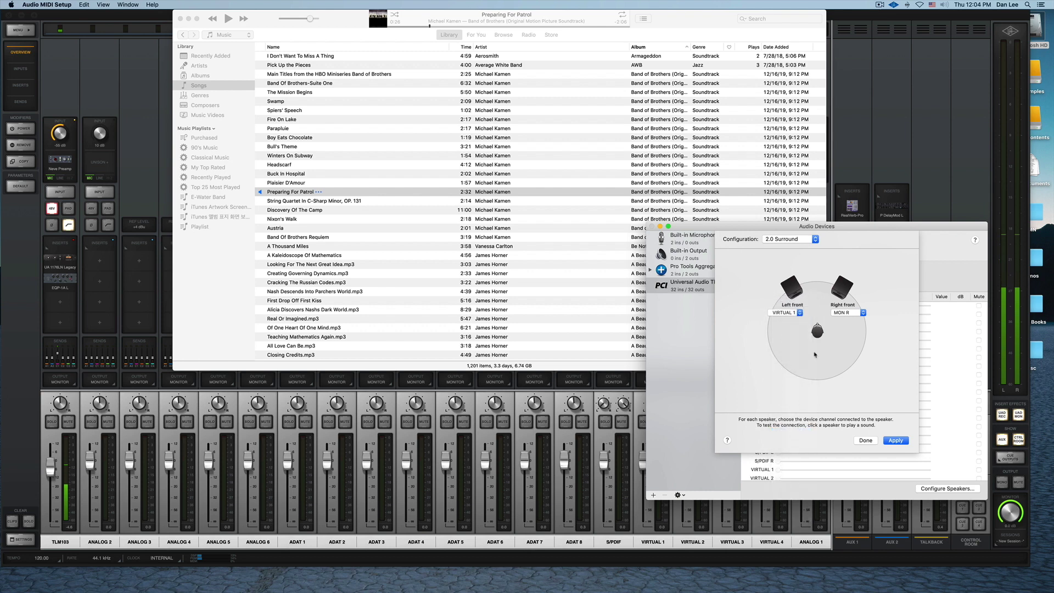
pyautogui.click(848, 315)
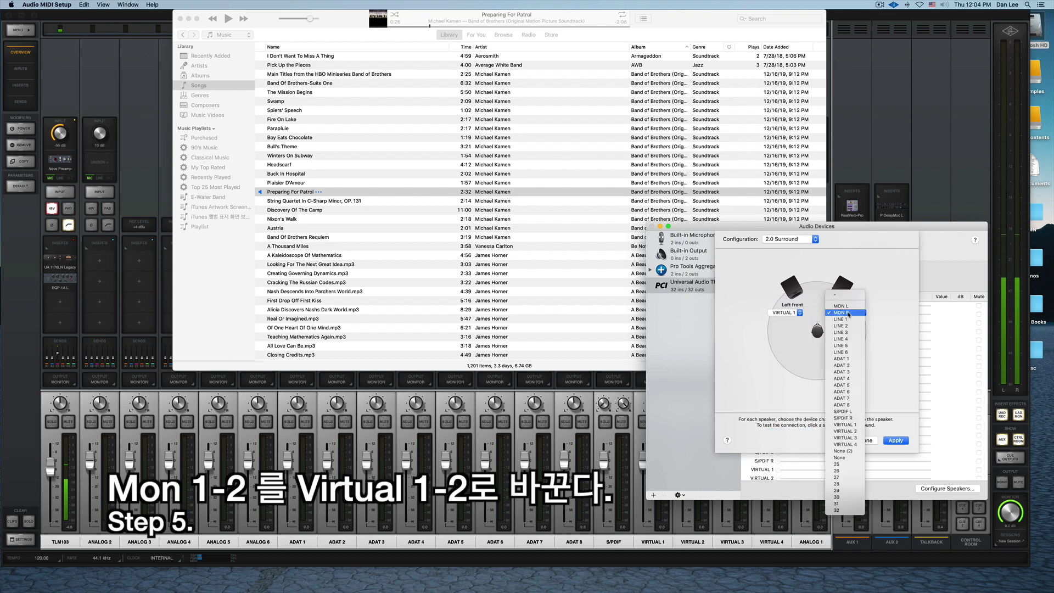
pyautogui.click(848, 436)
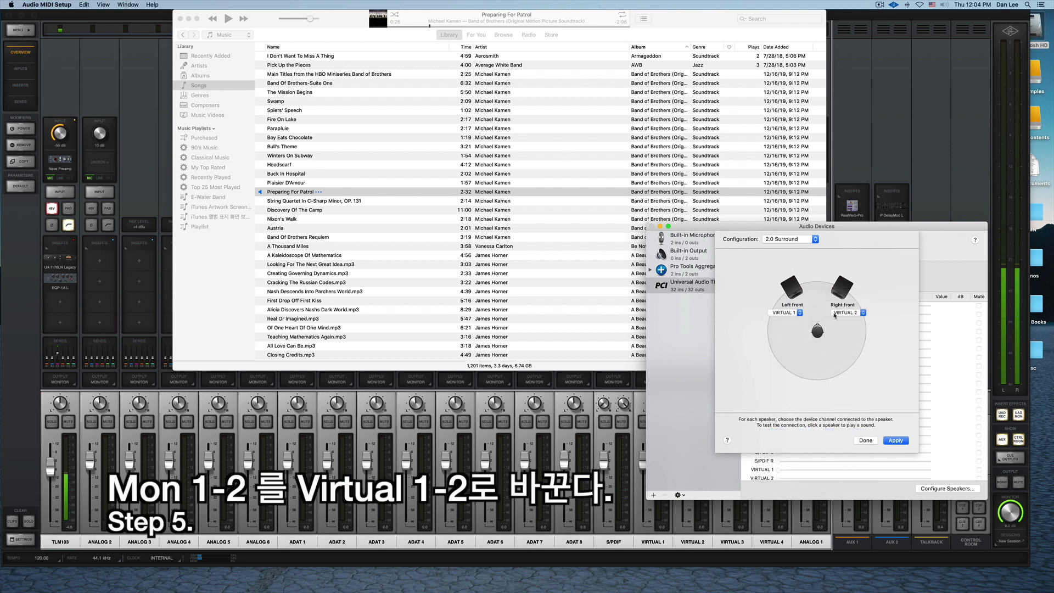
pyautogui.click(892, 440)
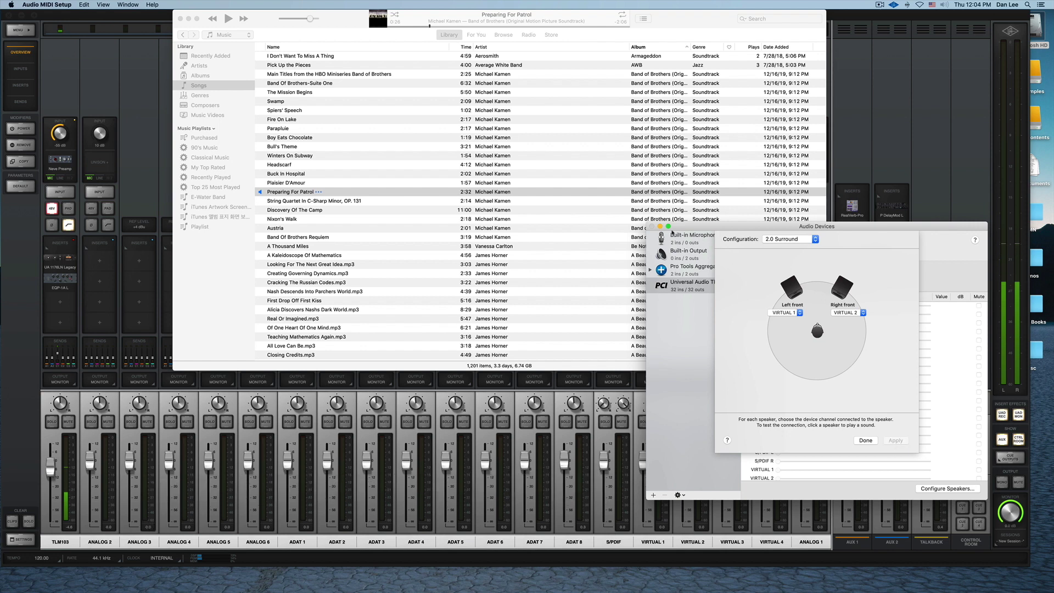
pyautogui.click(865, 440)
pyautogui.click(651, 226)
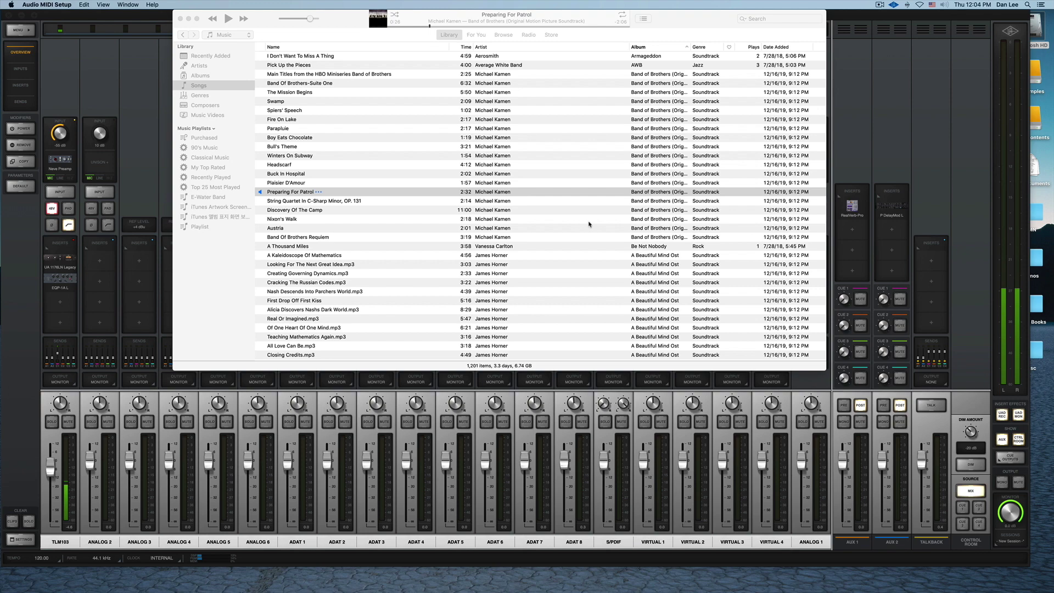
# - Play the song "Quesions" from the Epigraph album in iTunes at a reduced volume, and hide iTunes to return to Console
pyautogui.click(457, 235)
pyautogui.scroll(-5, 483, 231)
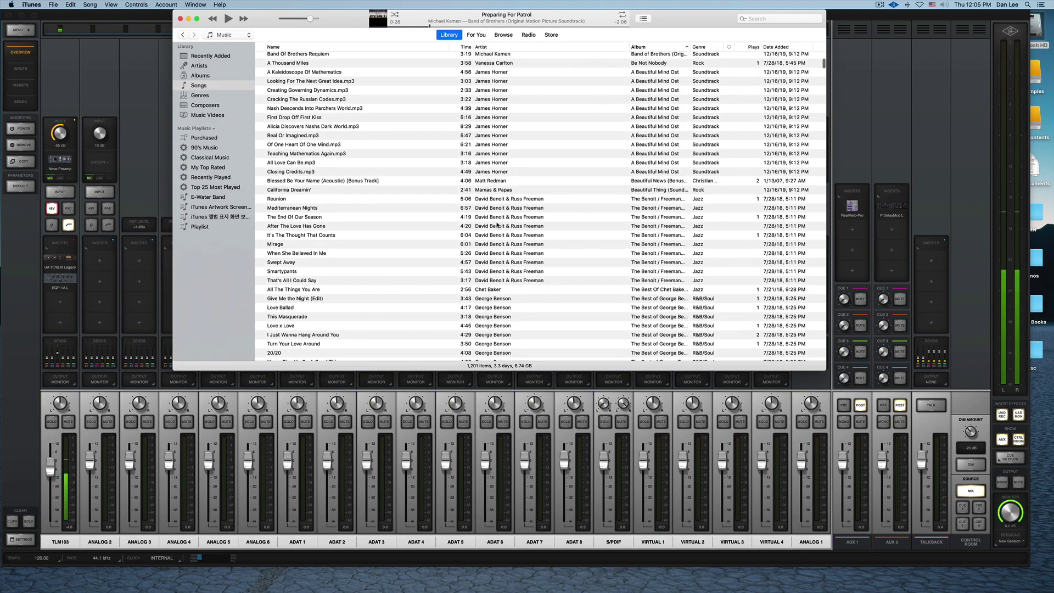
pyautogui.scroll(5, 496, 224)
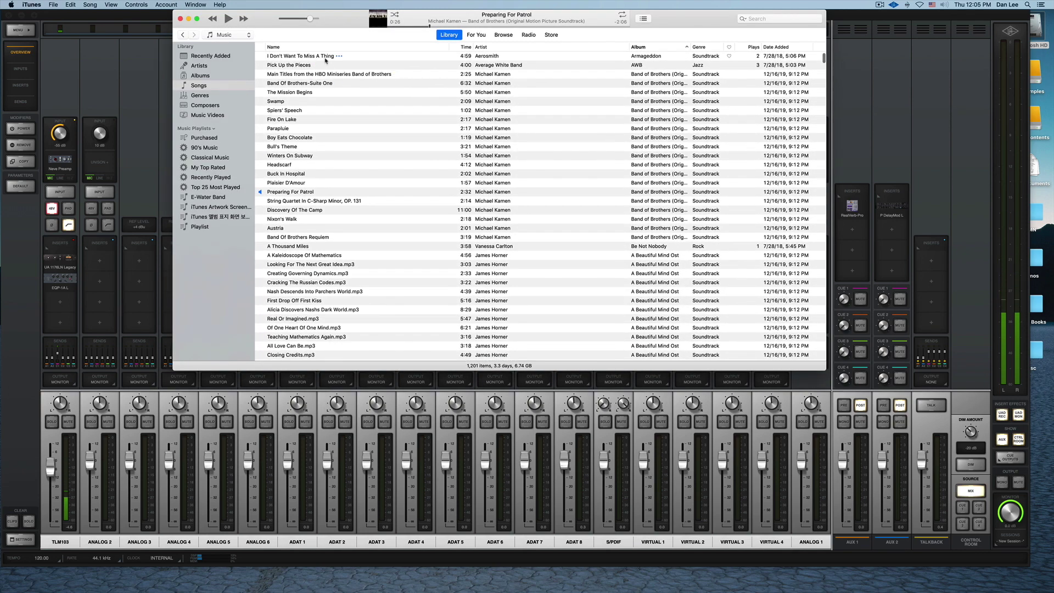
pyautogui.scroll(-7, 338, 179)
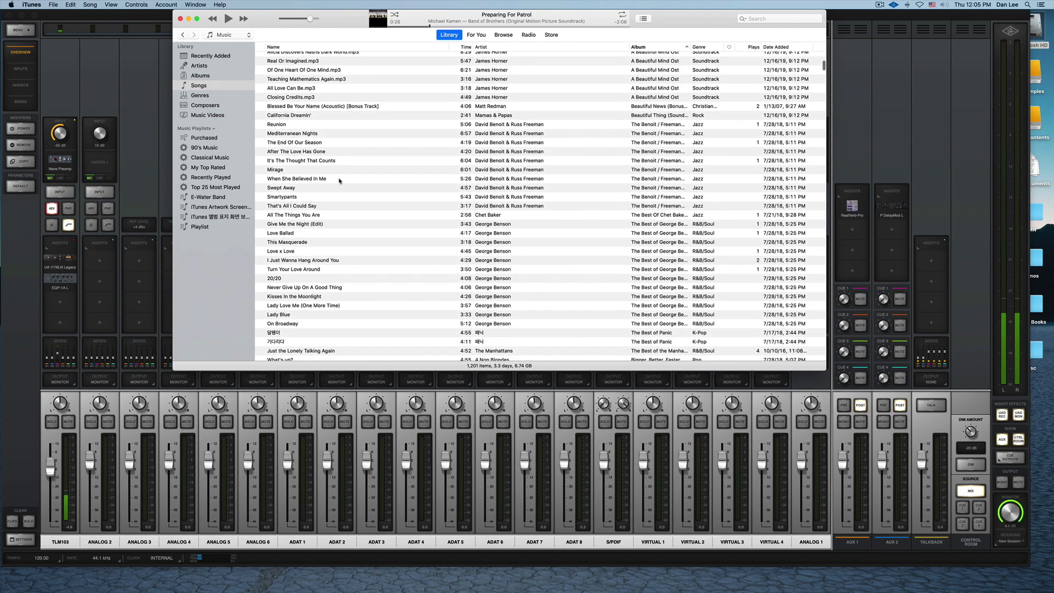
pyautogui.scroll(-5, 338, 198)
pyautogui.doubleClick(351, 250)
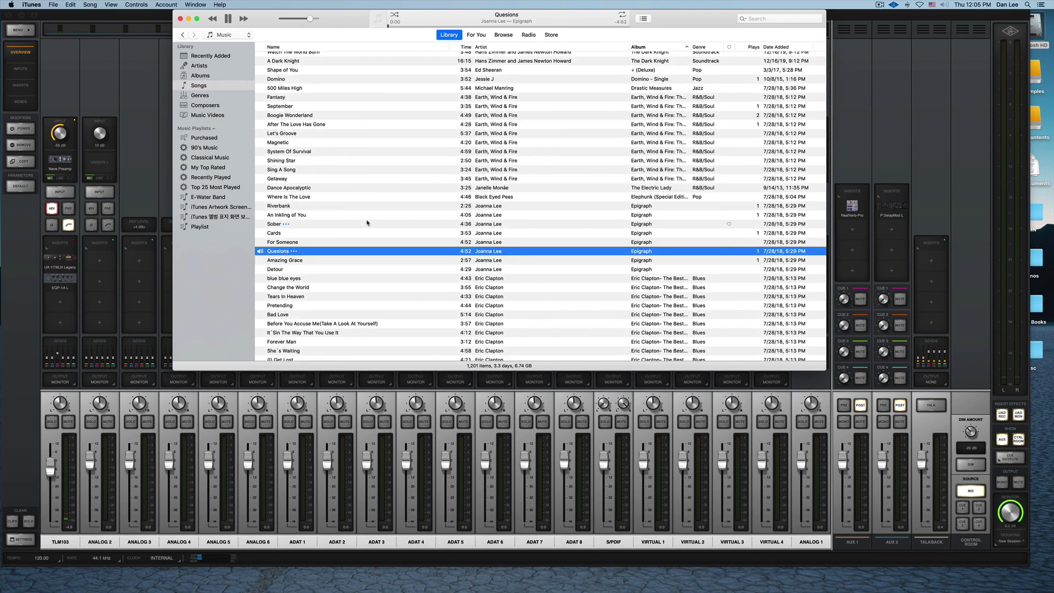
pyautogui.moveTo(311, 18); pyautogui.dragTo(297, 18)
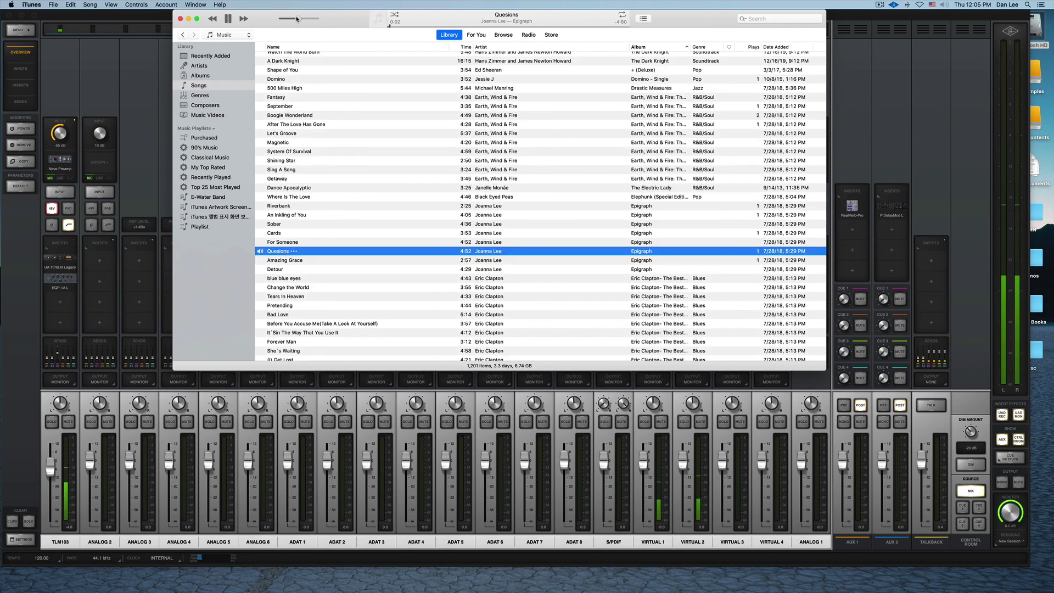
pyautogui.press('super+h')
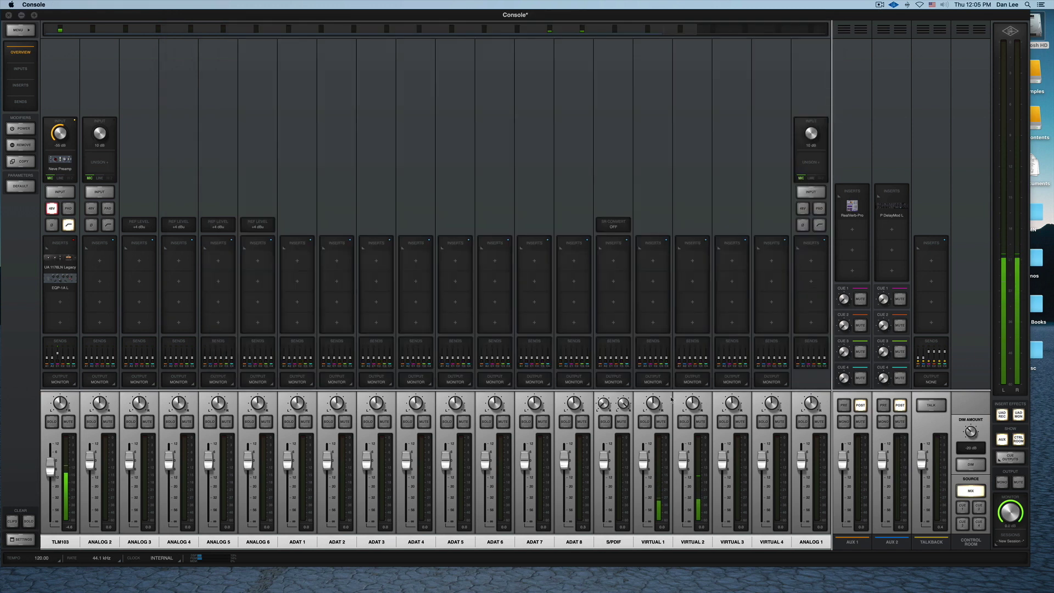
# - Link Virtual 1 and Virtual 2 as a stereo pair and lower the linked channel's fader
pyautogui.click(651, 541)
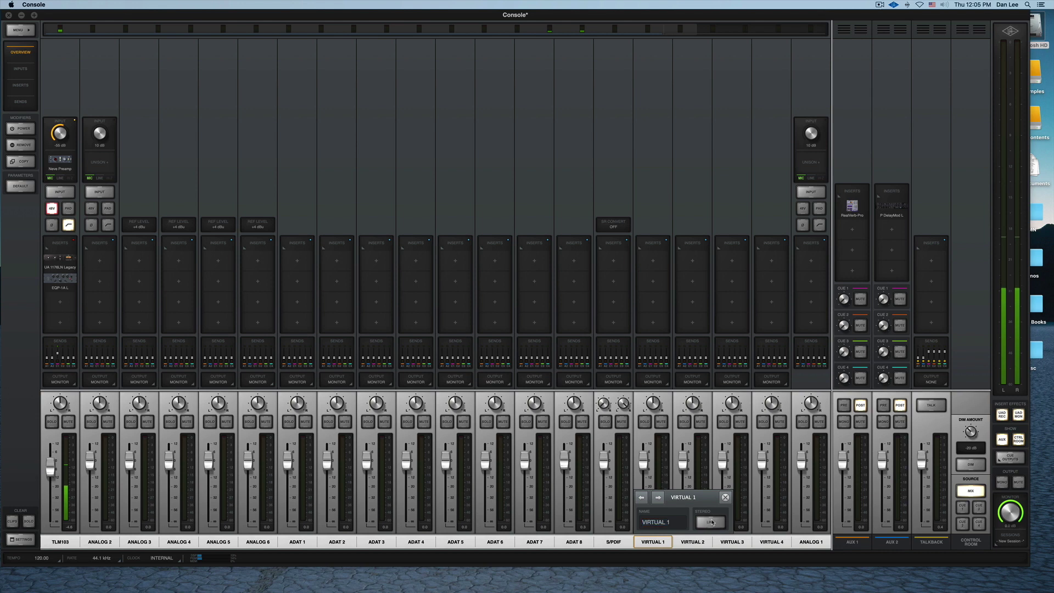
pyautogui.click(710, 522)
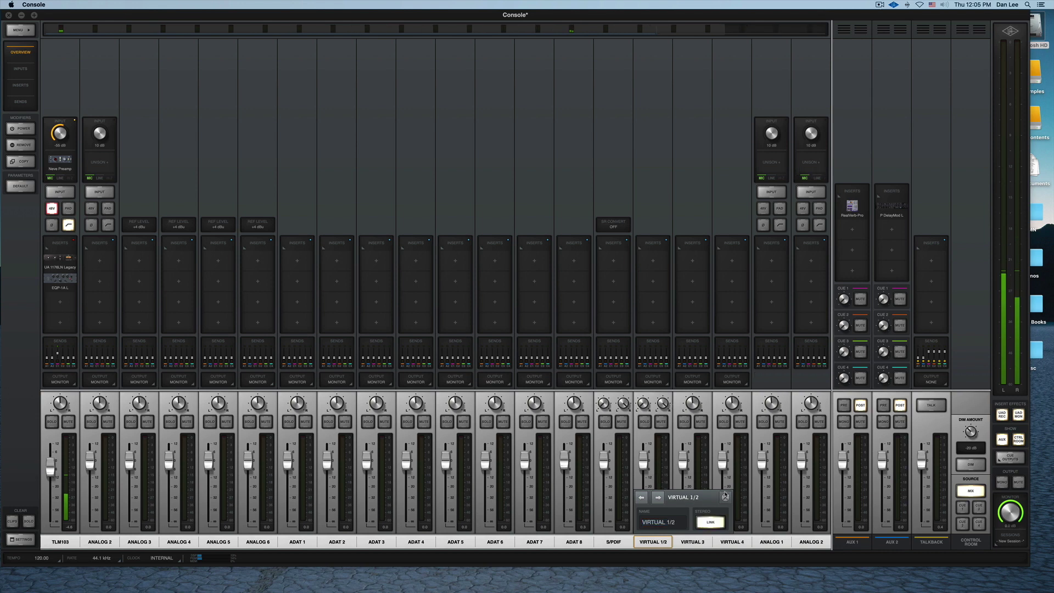
pyautogui.click(725, 497)
pyautogui.moveTo(643, 460); pyautogui.dragTo(645, 485)
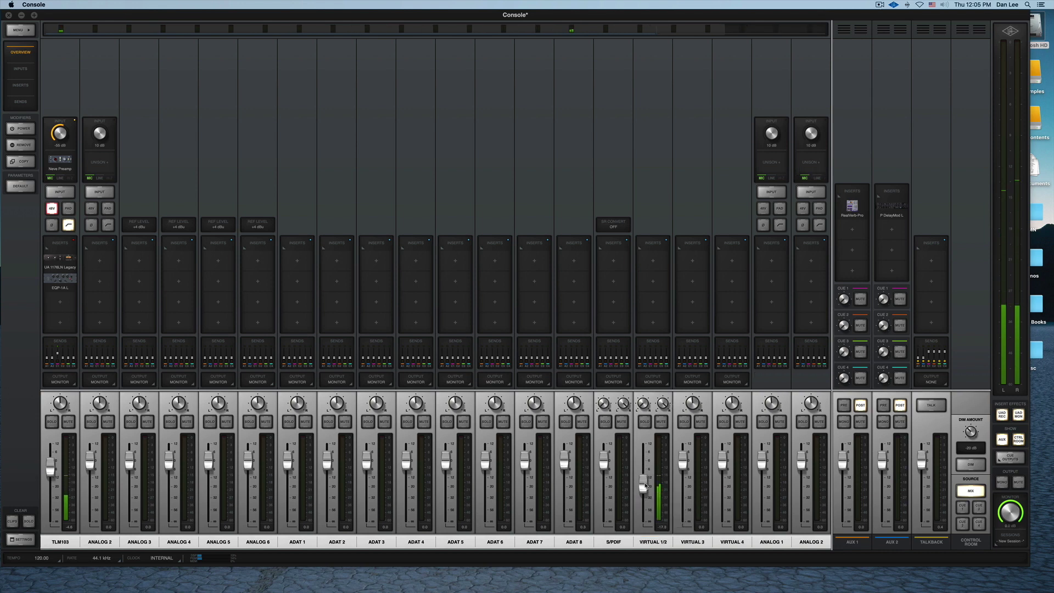
# - Load the Pultec EQP-1A Legacy equalizer into the first insert of the Virtual 1/2 channel and close its plug-in window
pyautogui.click(665, 267)
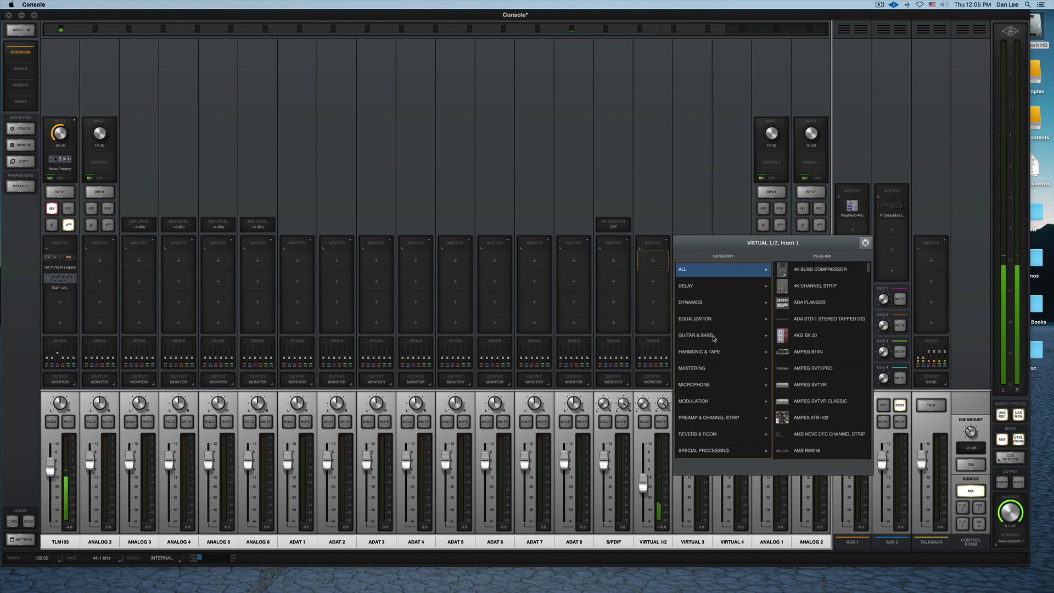
pyautogui.click(718, 318)
pyautogui.scroll(-10, 812, 372)
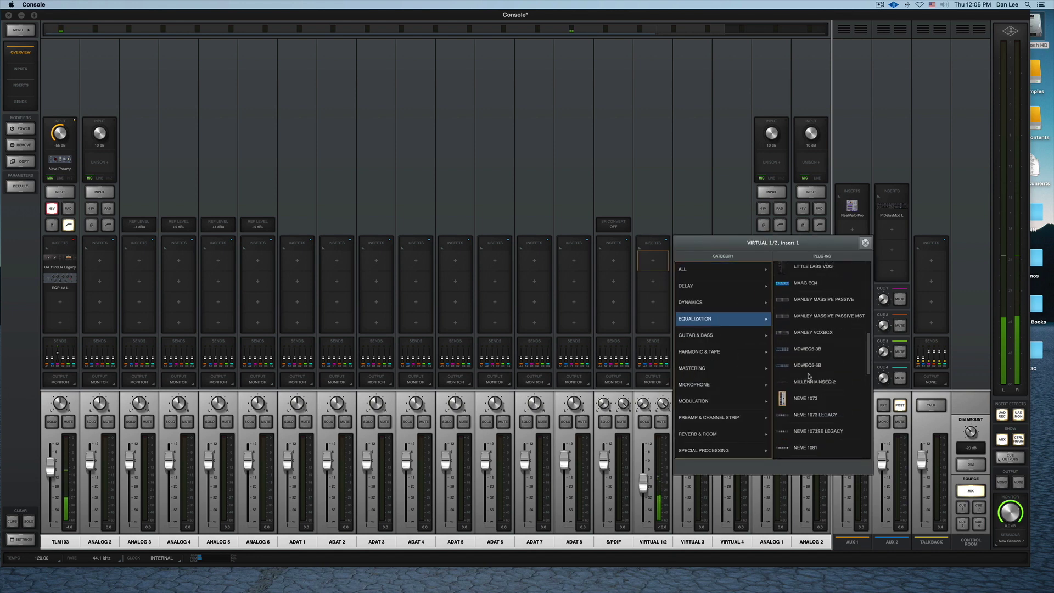
pyautogui.scroll(-8, 808, 376)
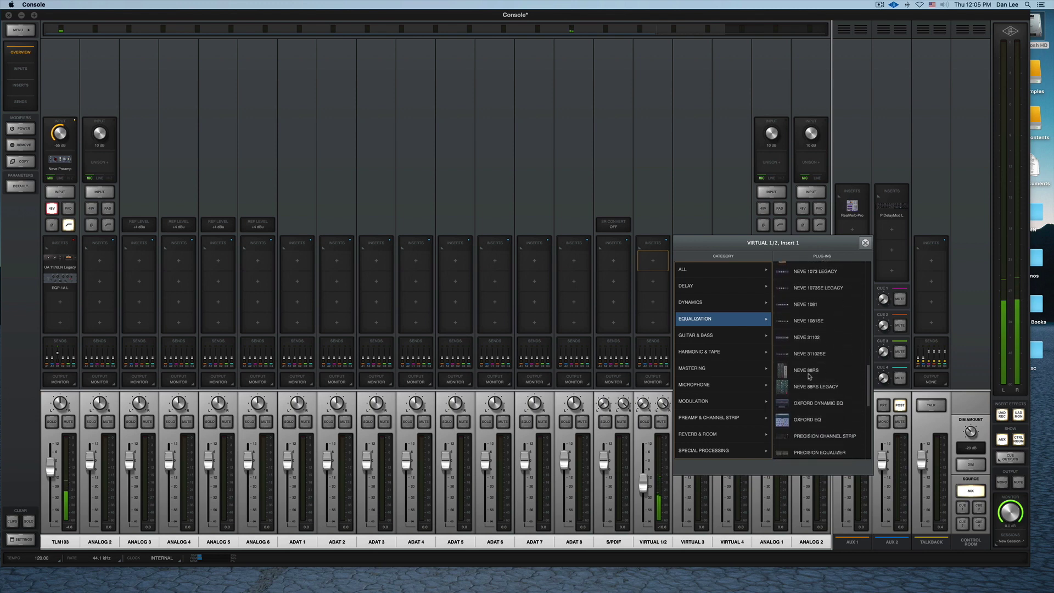
pyautogui.scroll(-5, 812, 377)
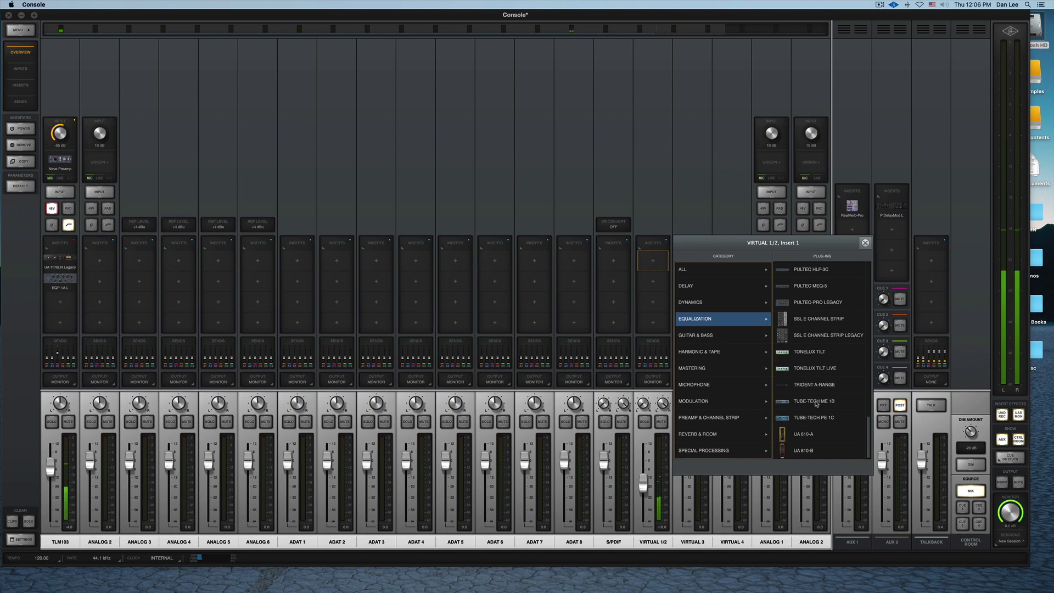
pyautogui.scroll(2, 818, 330)
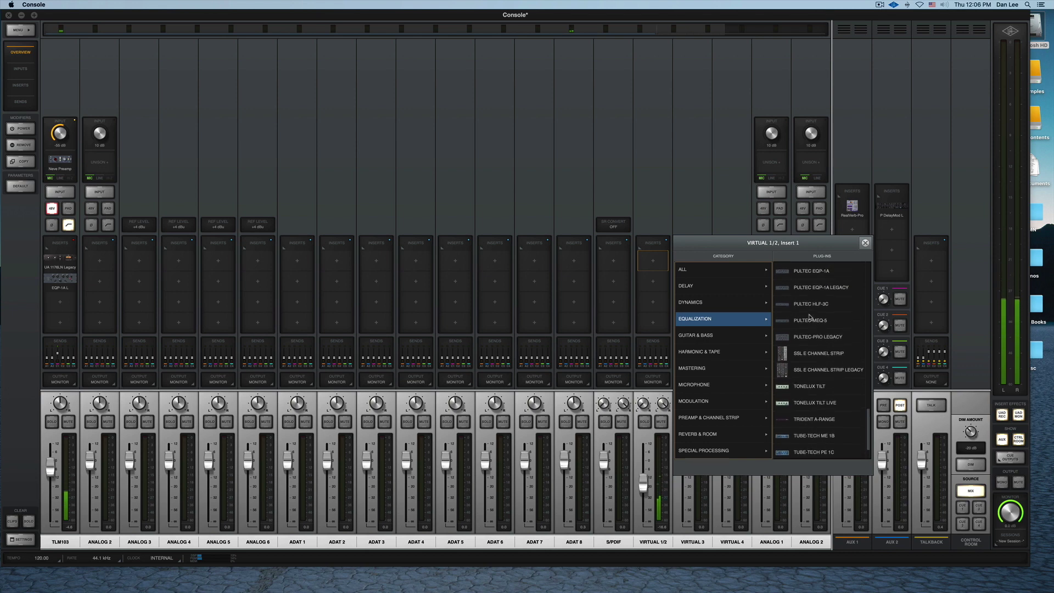
pyautogui.scroll(1, 814, 321)
pyautogui.click(813, 305)
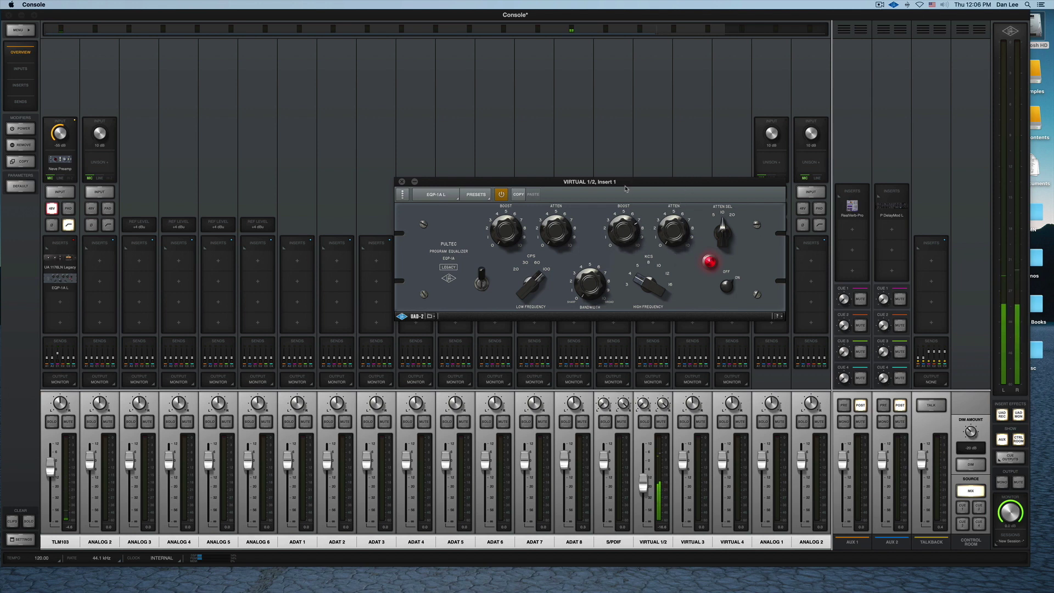
pyautogui.moveTo(624, 222); pyautogui.dragTo(635, 248)
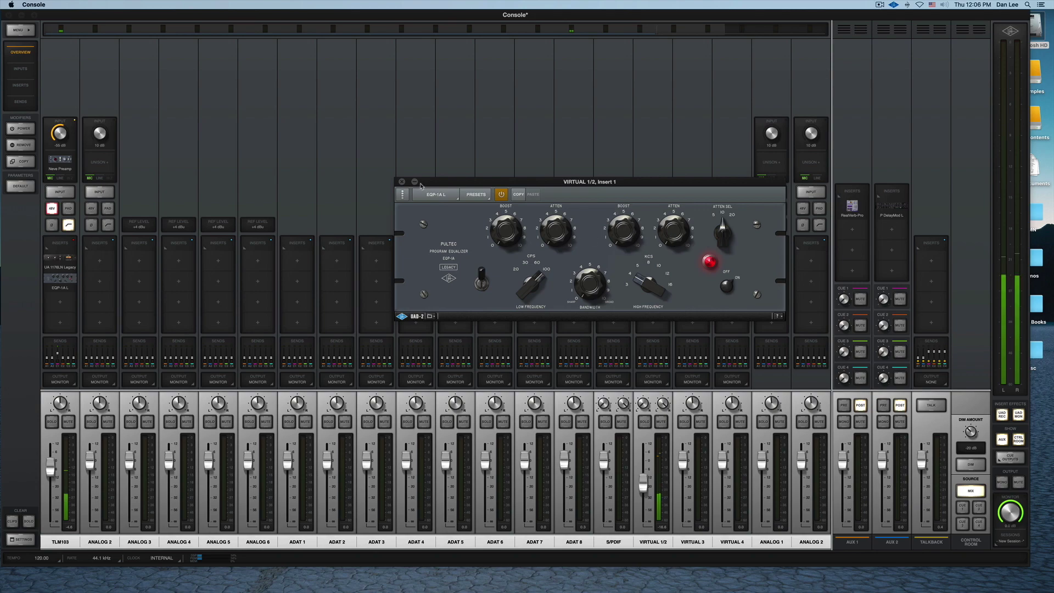
pyautogui.press('super+w')
# - Switch to iTunes, pause the song "Quesions", and close the iTunes window to return to Console
pyautogui.hotkey('ctrl', 'Up')
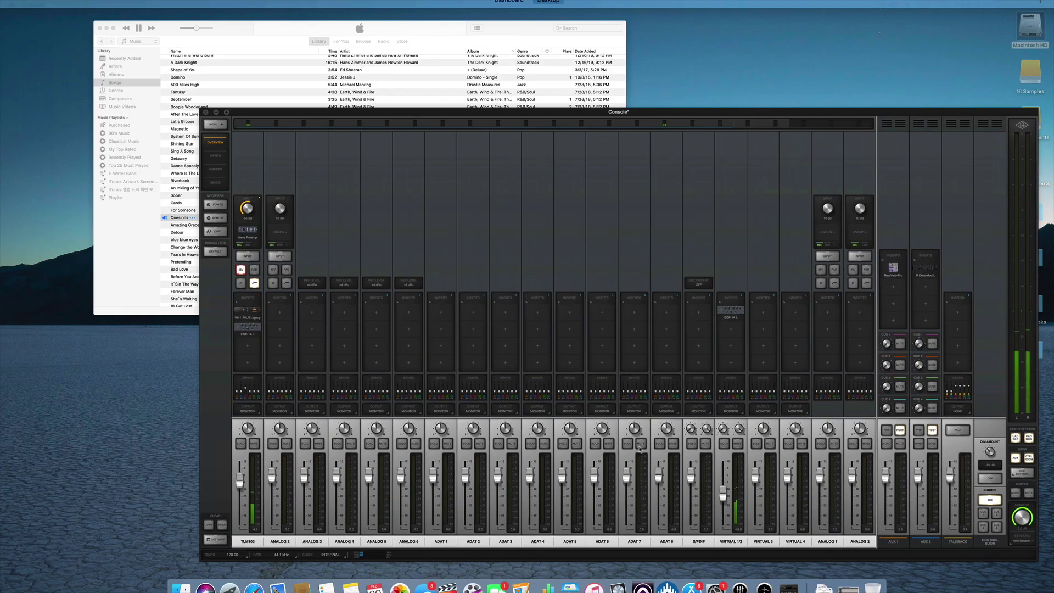
pyautogui.click(315, 151)
pyautogui.click(228, 18)
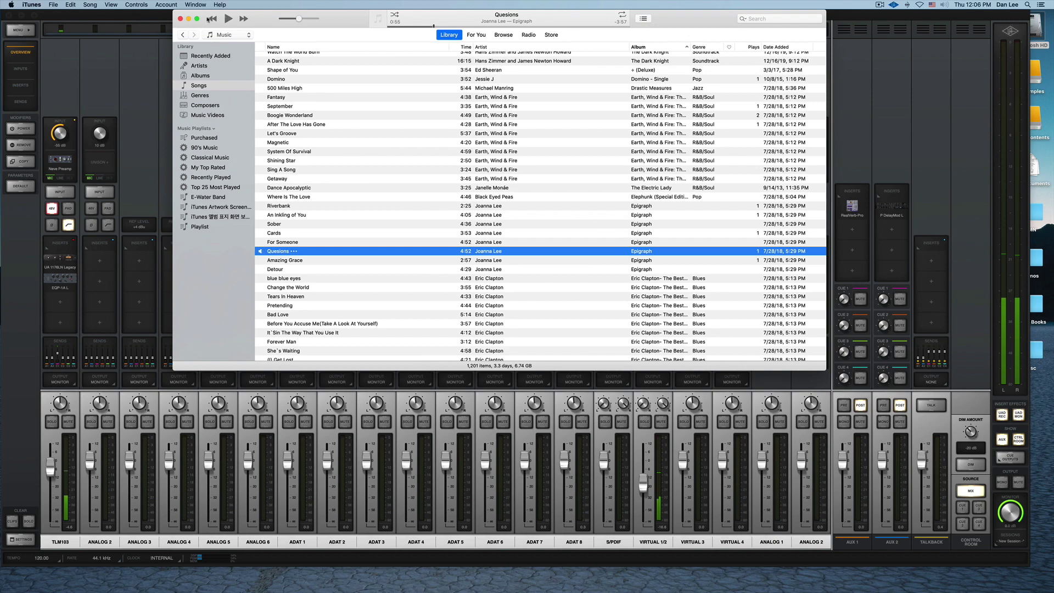
pyautogui.click(180, 19)
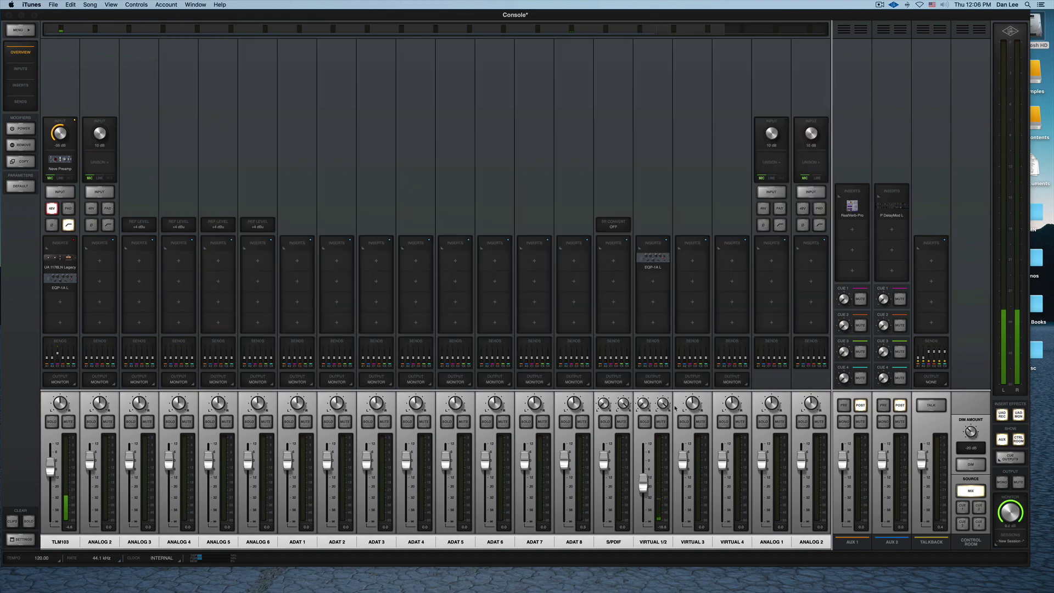